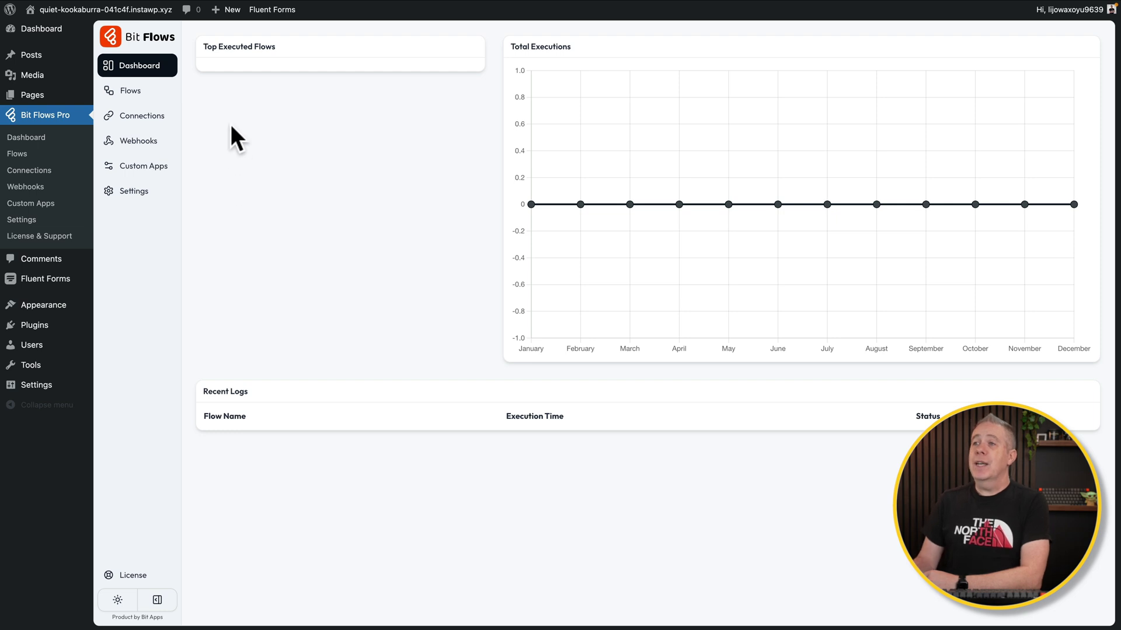
From the Flows list, create a blank flow titled 'Test Flow' and open its editor
left_click(131, 94)
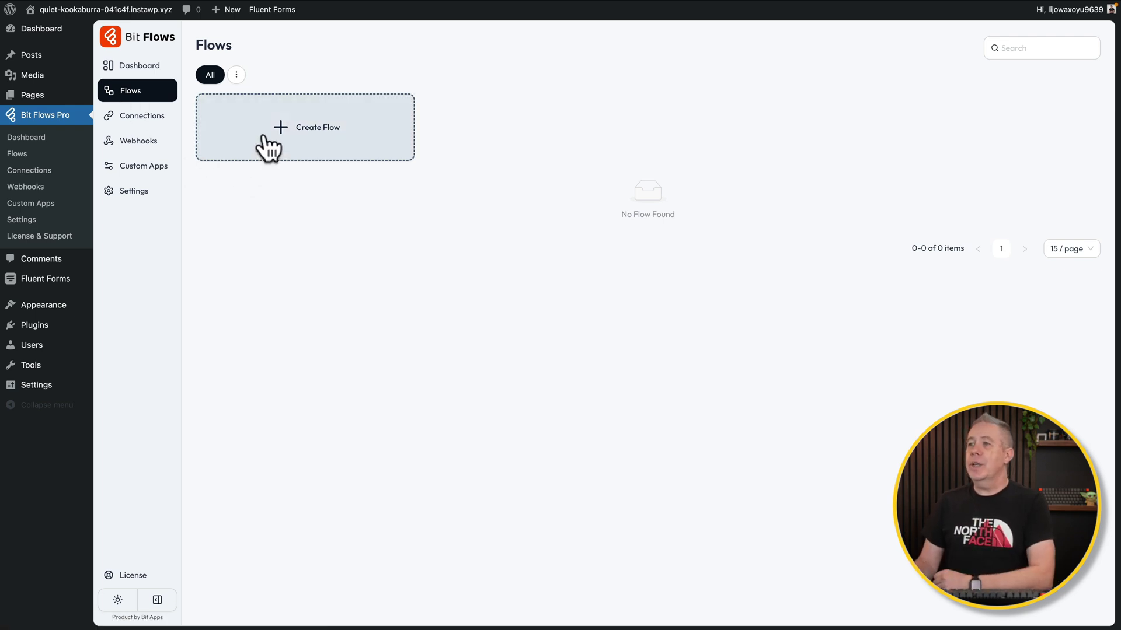
left_click(299, 133)
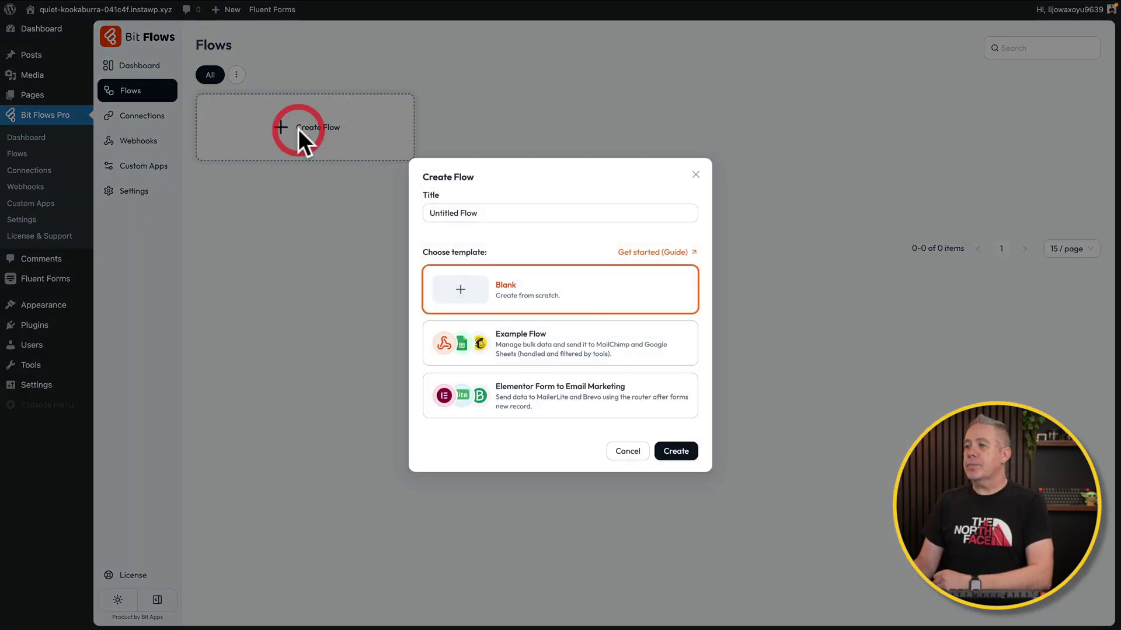
left_click_drag(483, 215, 423, 214)
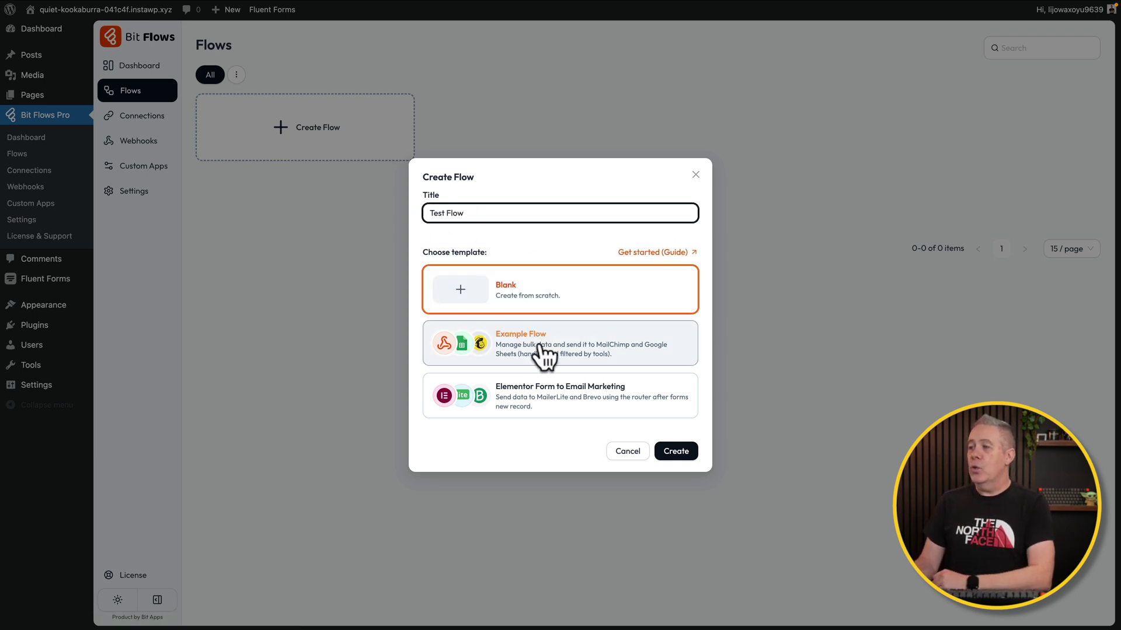
left_click(574, 304)
left_click(670, 454)
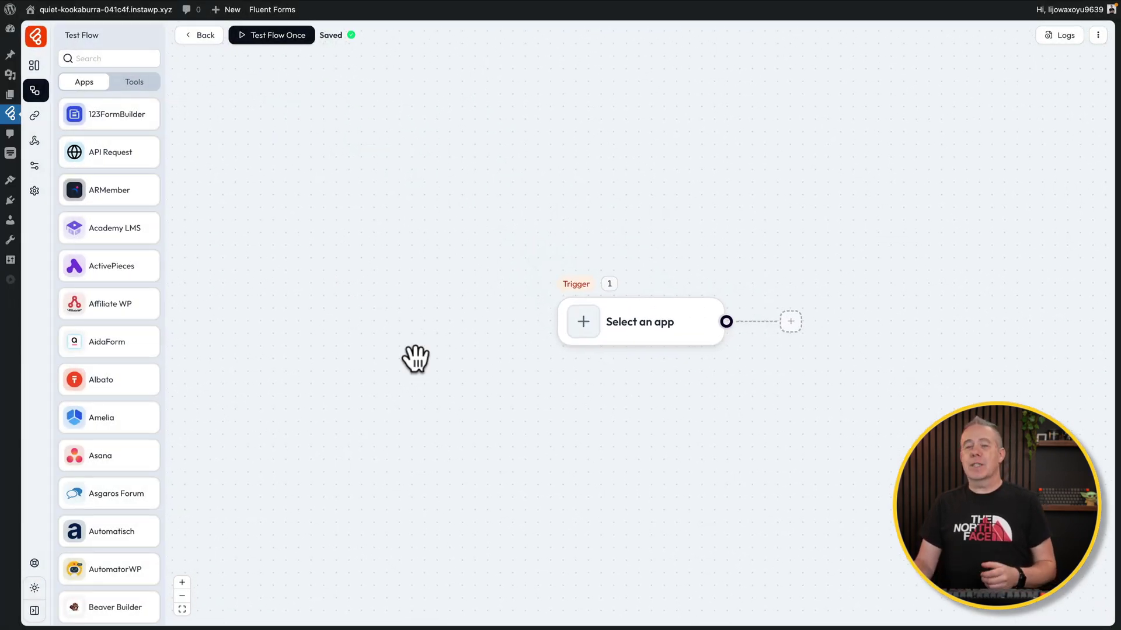
left_click_drag(533, 418, 241, 423)
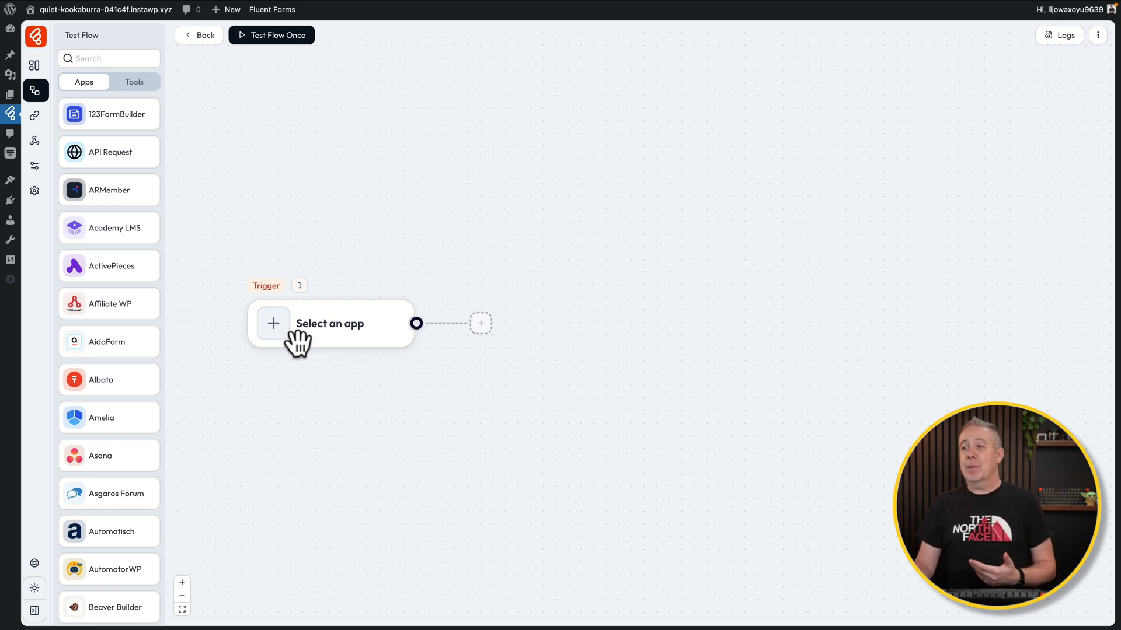
Set the trigger to Fluent Forms 'Submission Inserted', watching the Bit Flows Form
left_click(272, 323)
left_click(274, 322)
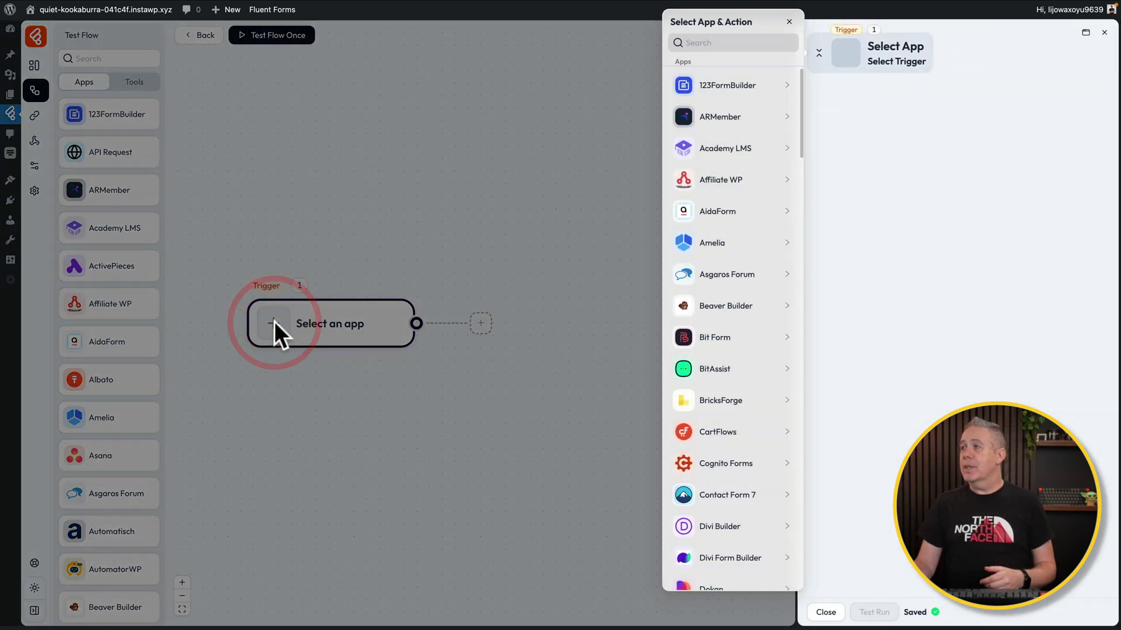
left_click(704, 42)
type("fluent")
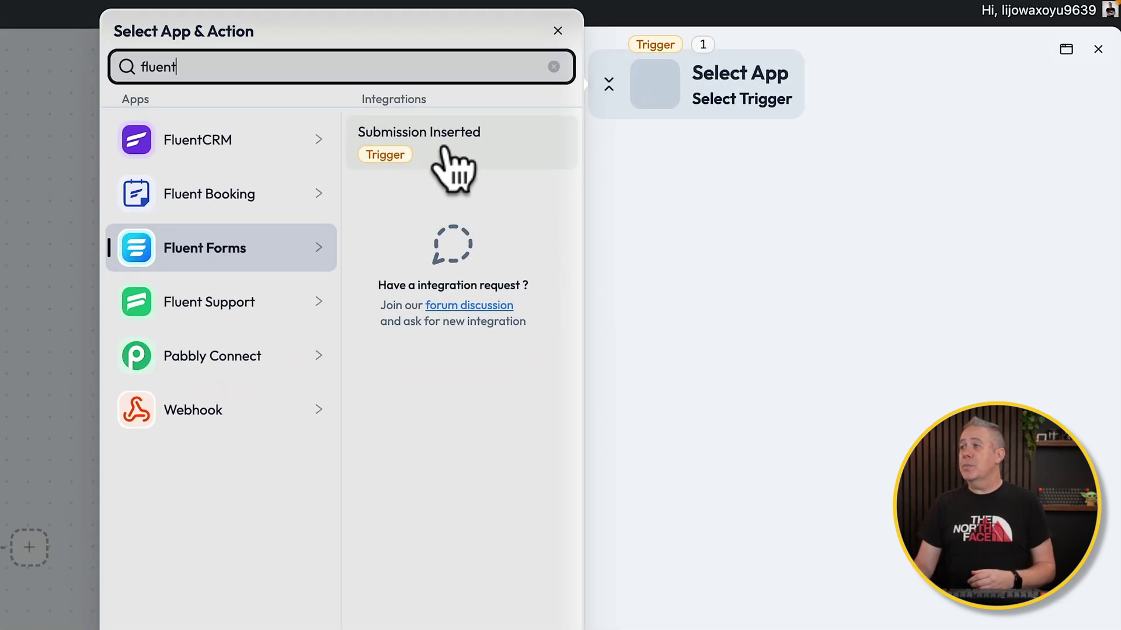
left_click(445, 149)
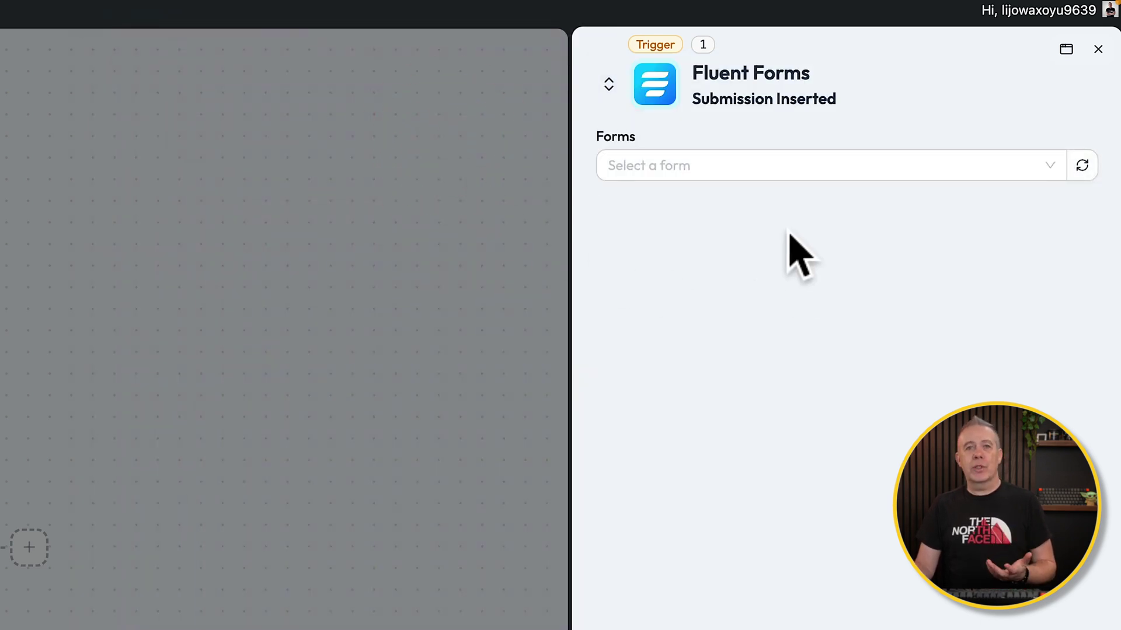
left_click(791, 166)
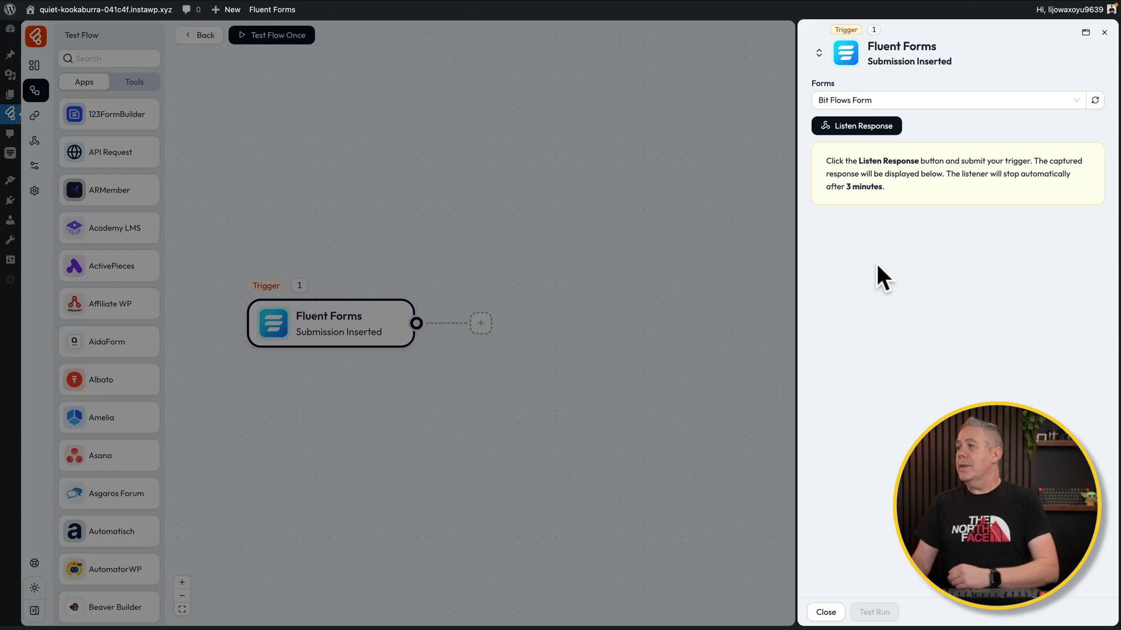
Listen for a response, submit a test entry on the Contact Form page, then return to the canvas
left_click(853, 135)
mouse_move(274, 5)
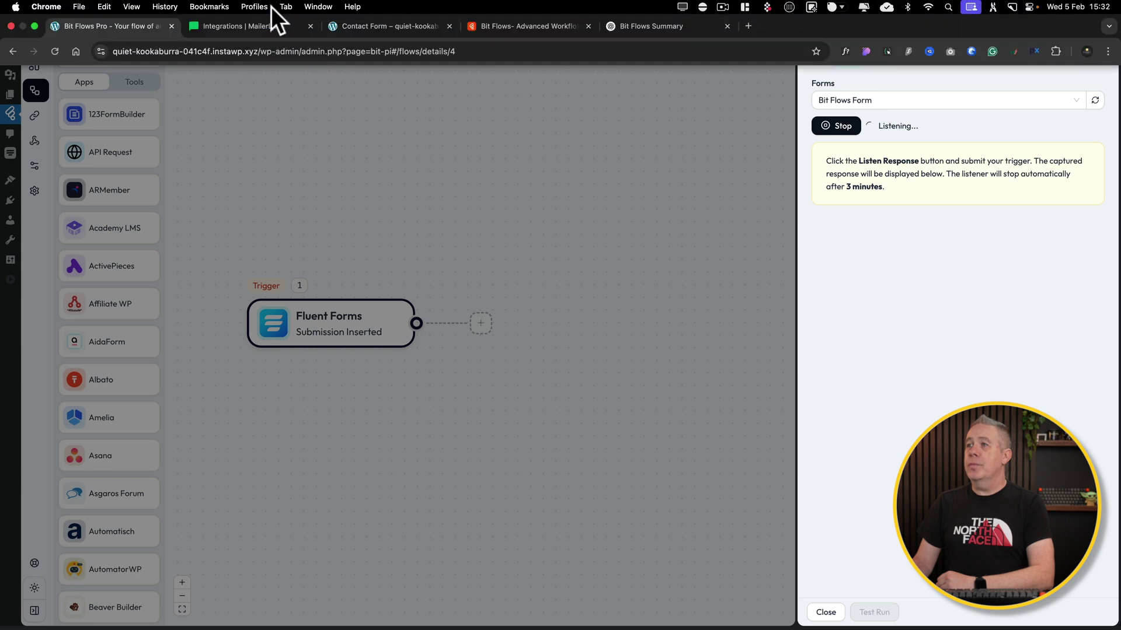
left_click(369, 27)
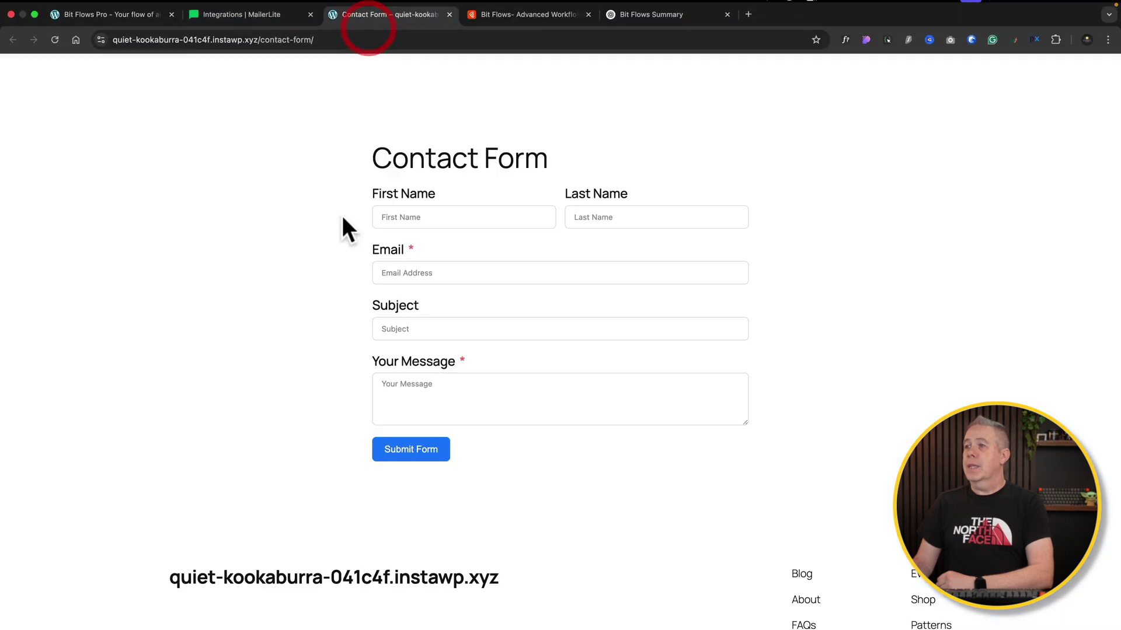
left_click(415, 220)
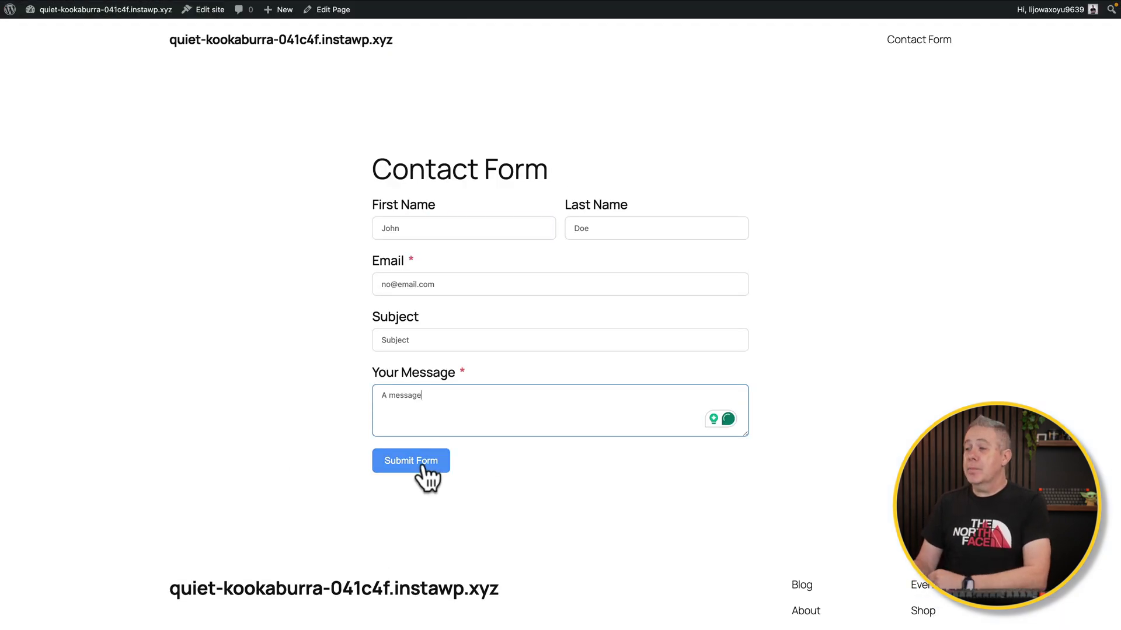
left_click(422, 465)
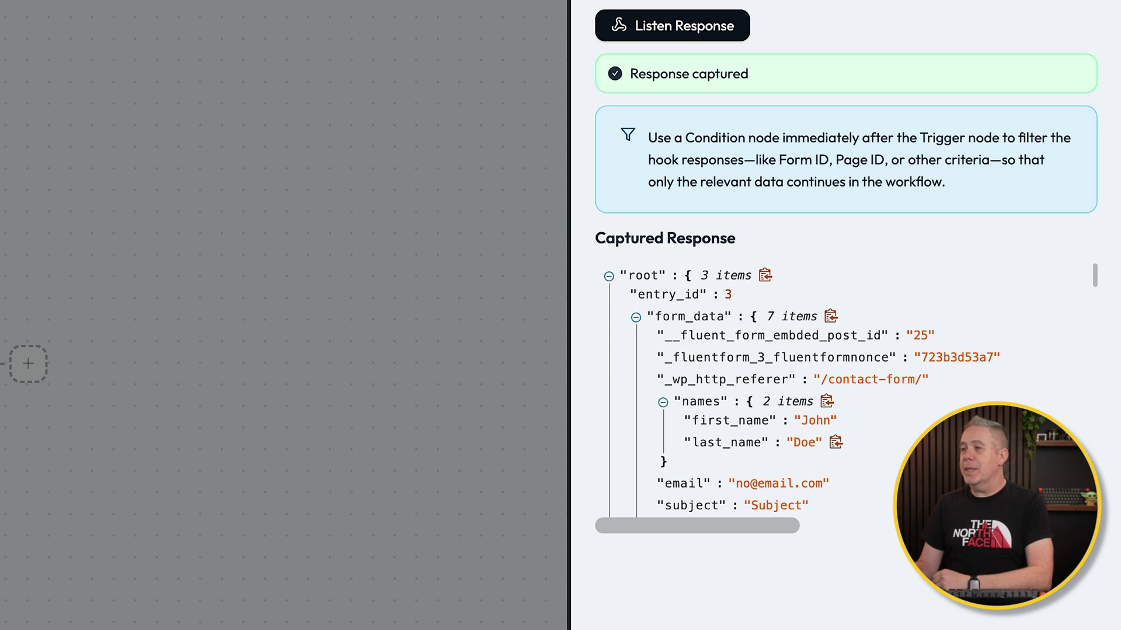
key("Escape")
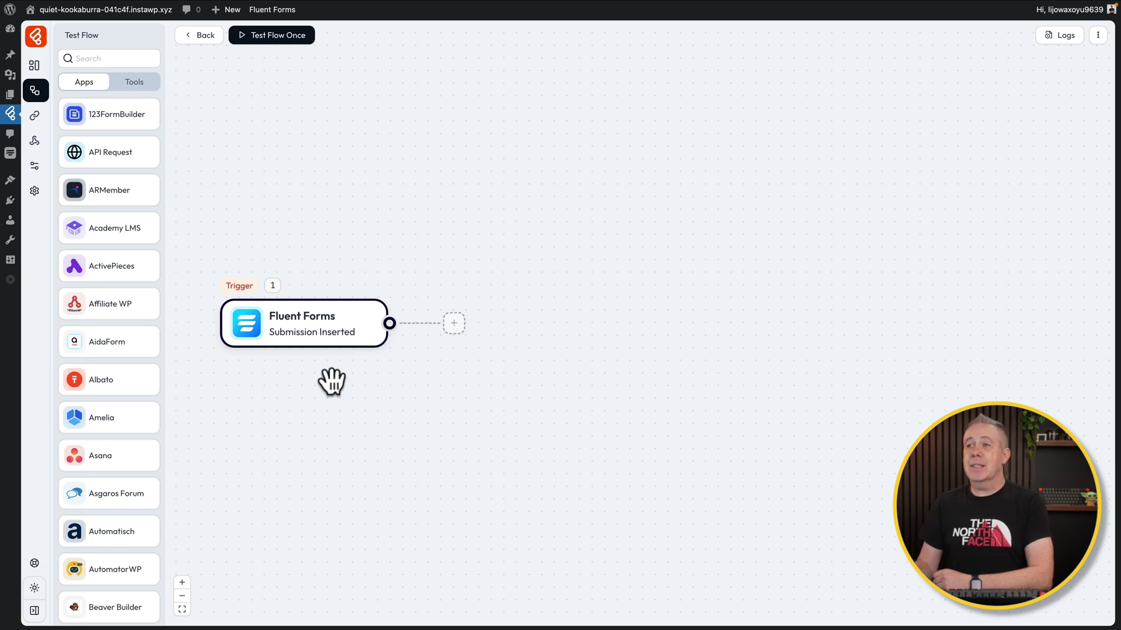
Search the apps for MailerLite, drop it after the Fluent Forms trigger, and show its actions
type("mailer")
left_click_drag(95, 145, 569, 323)
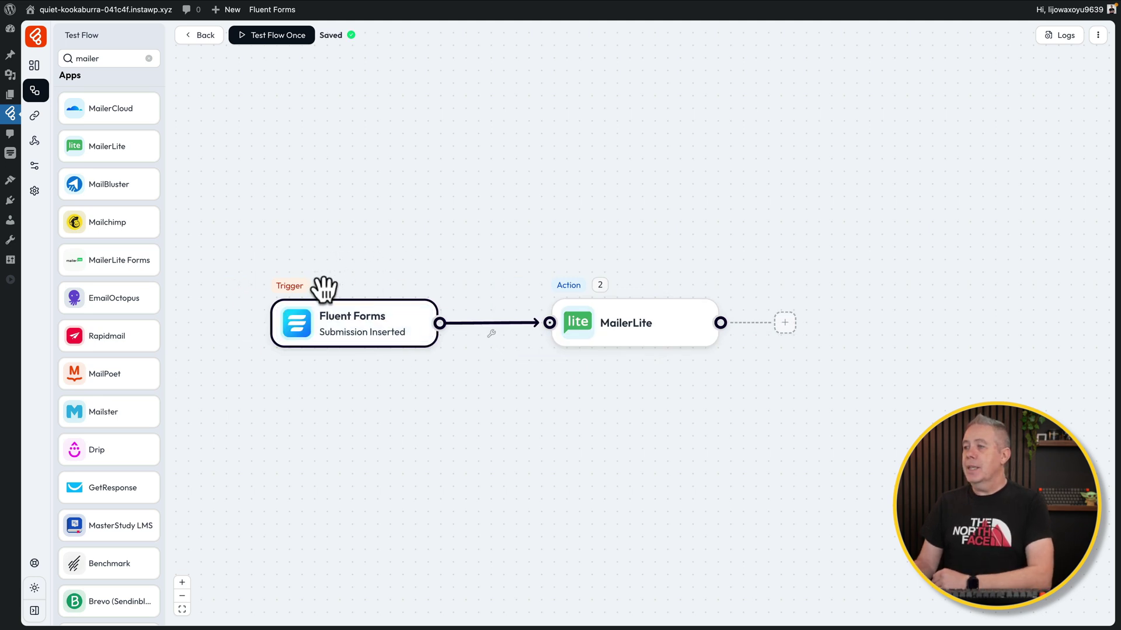
mouse_move(599, 286)
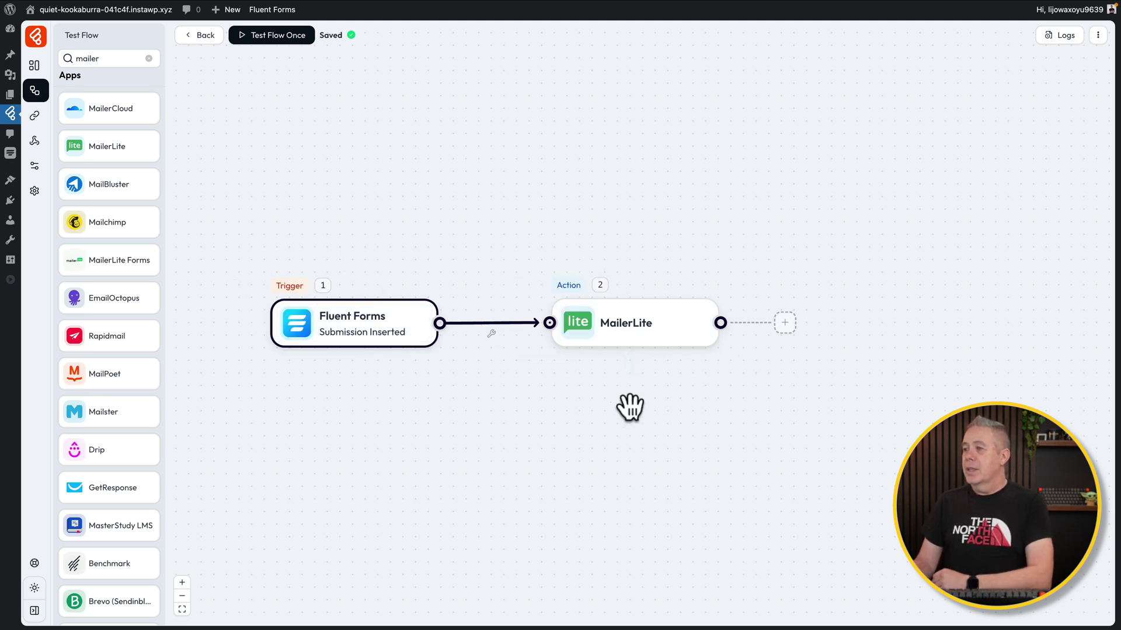
left_click(618, 329)
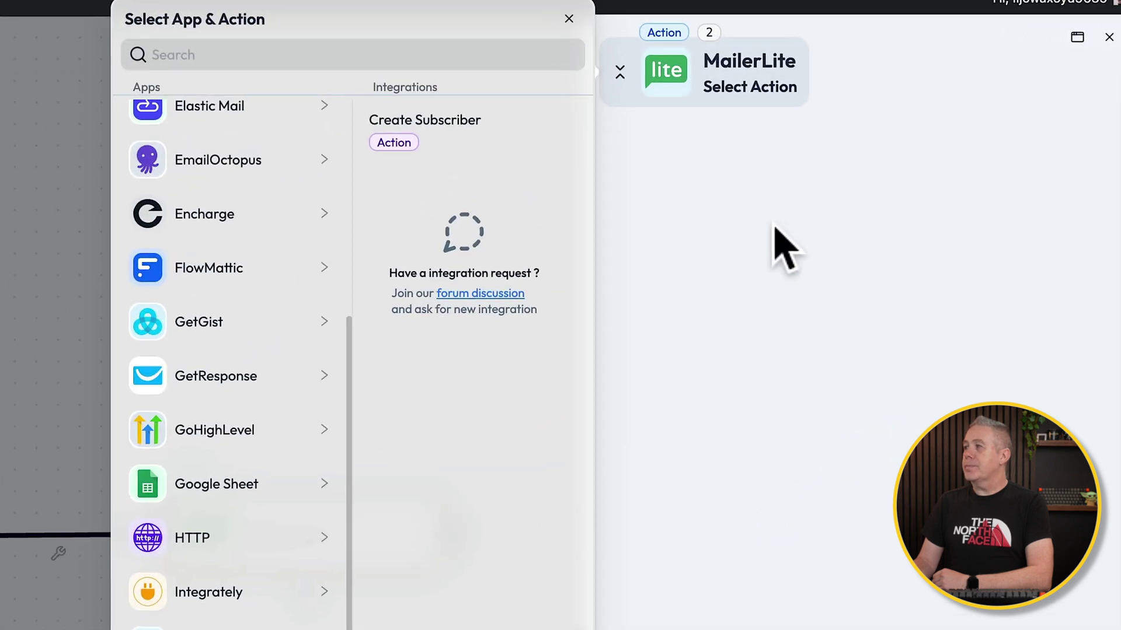
Choose Create Subscriber, cancel the new-connection form, and select the existing MailerLite connection
left_click(430, 135)
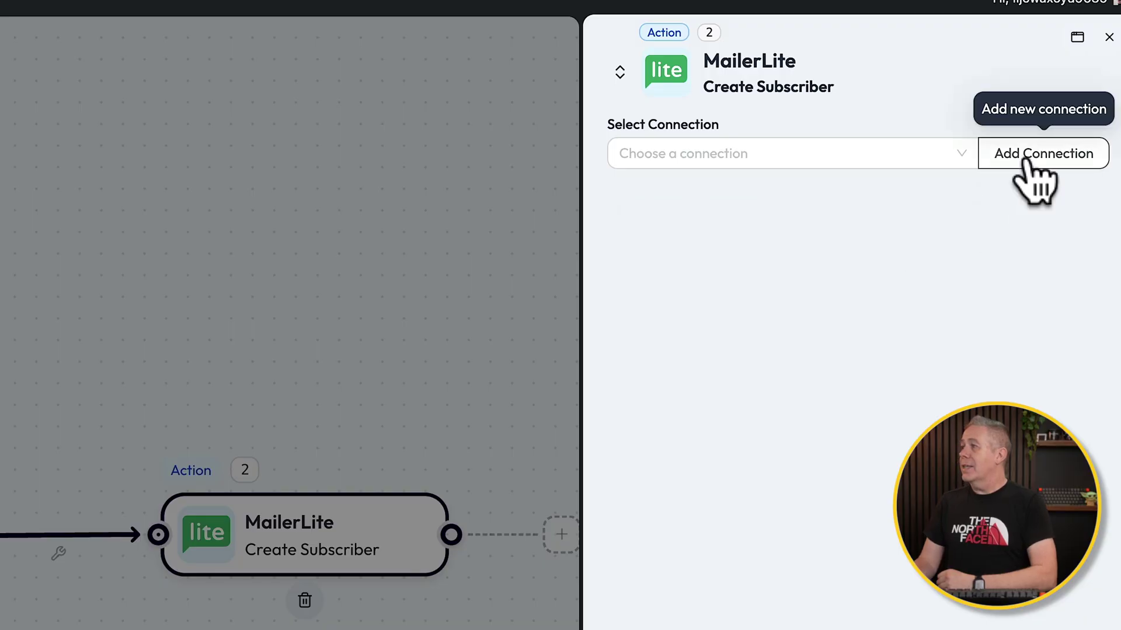
left_click(1031, 161)
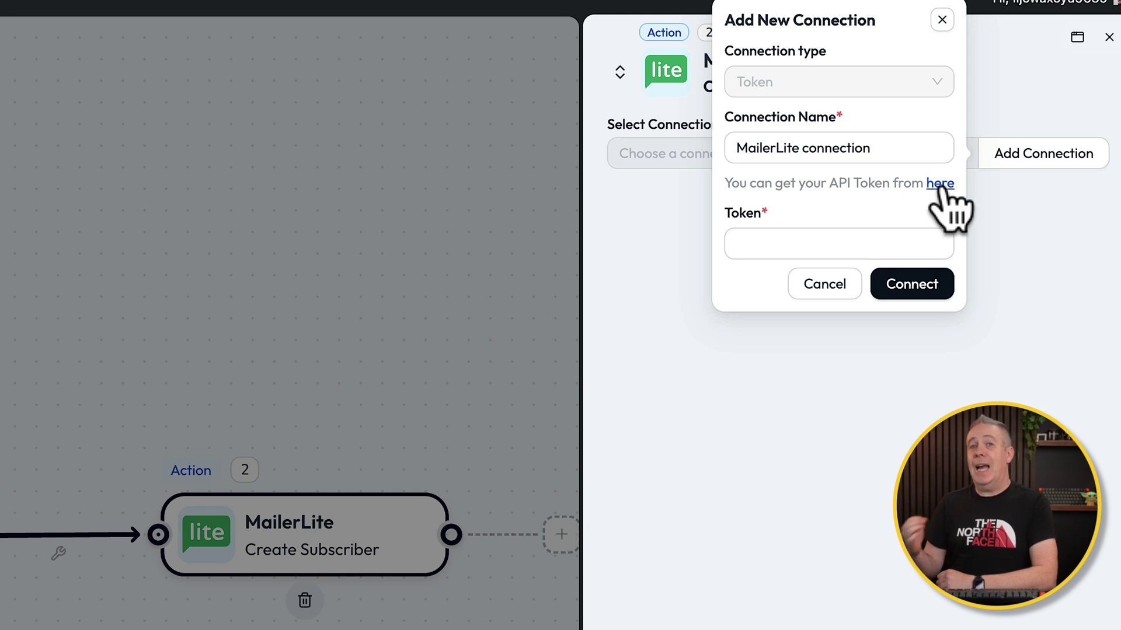
left_click(883, 237)
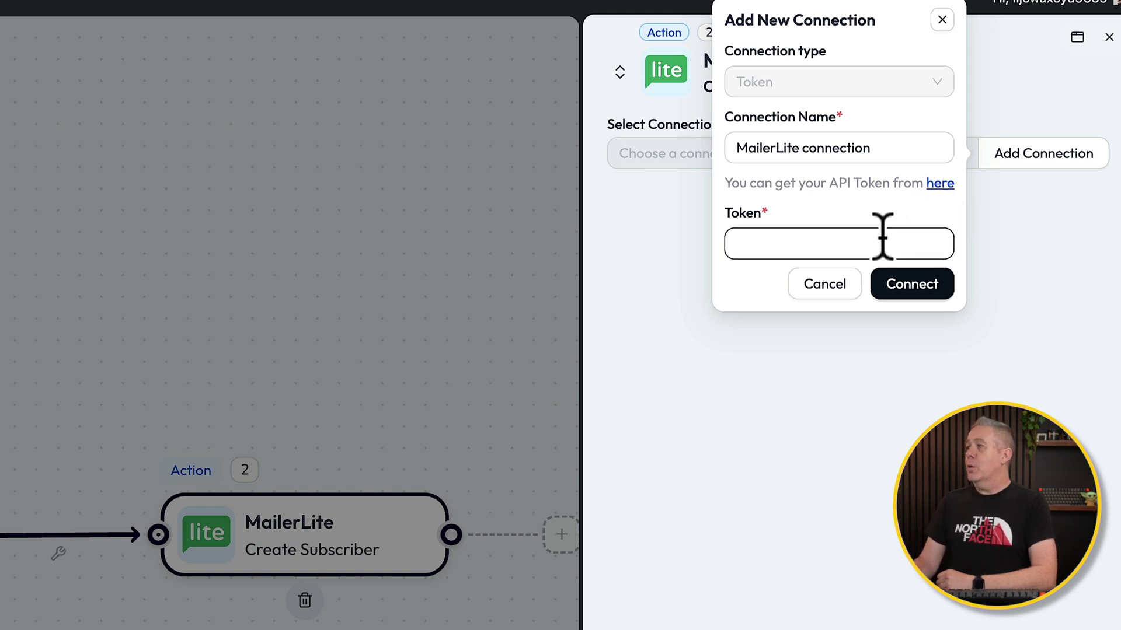
left_click(1030, 250)
left_click(805, 291)
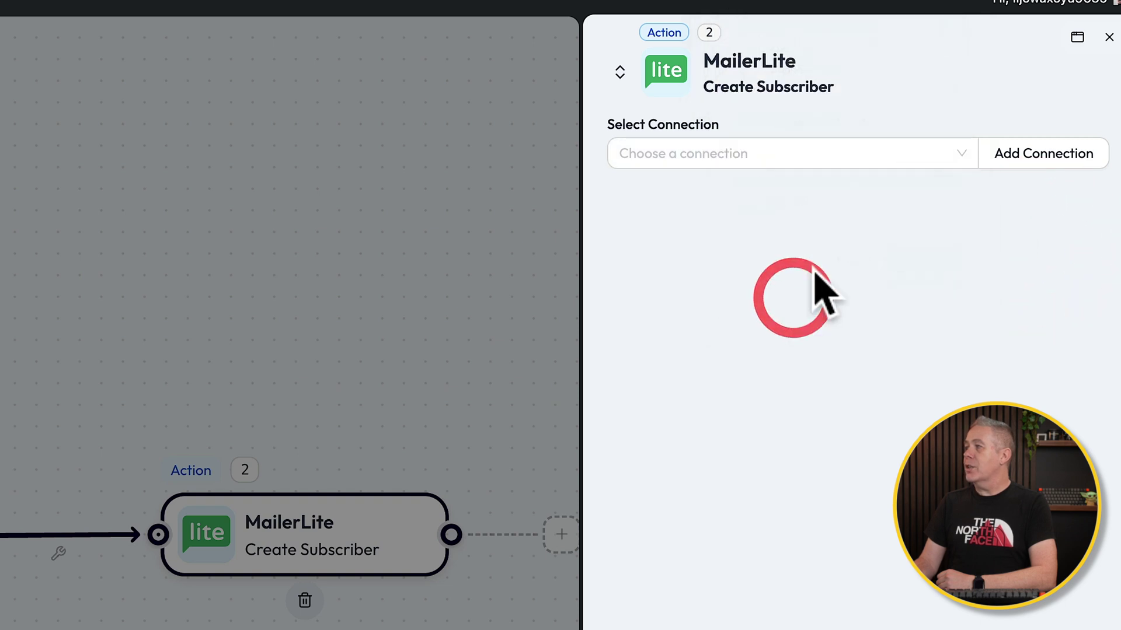
left_click(863, 156)
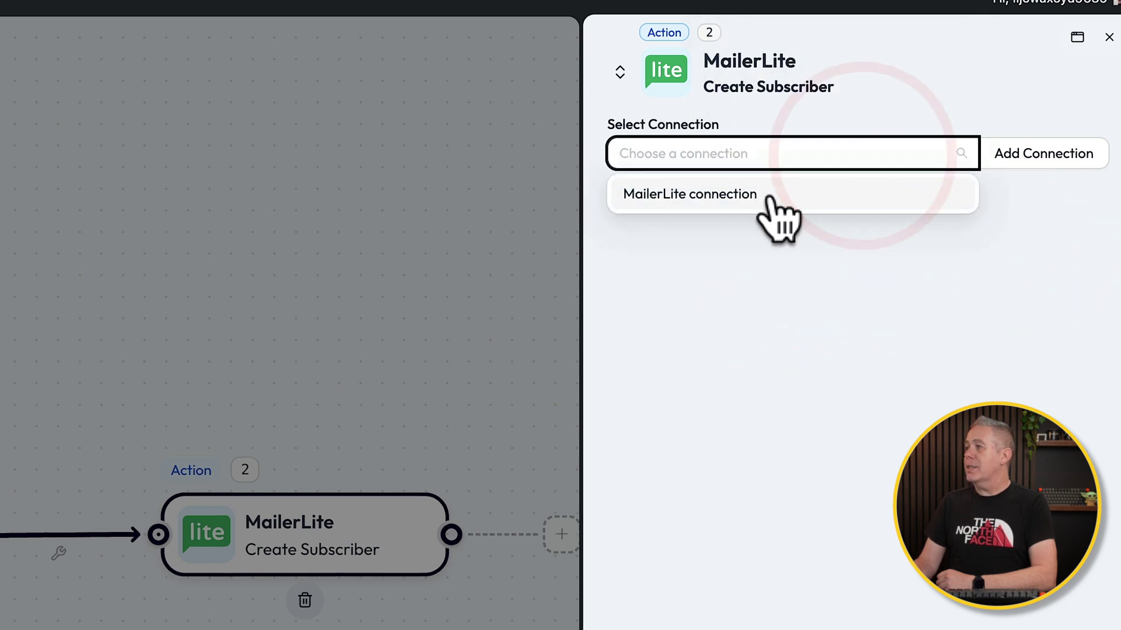
left_click(779, 196)
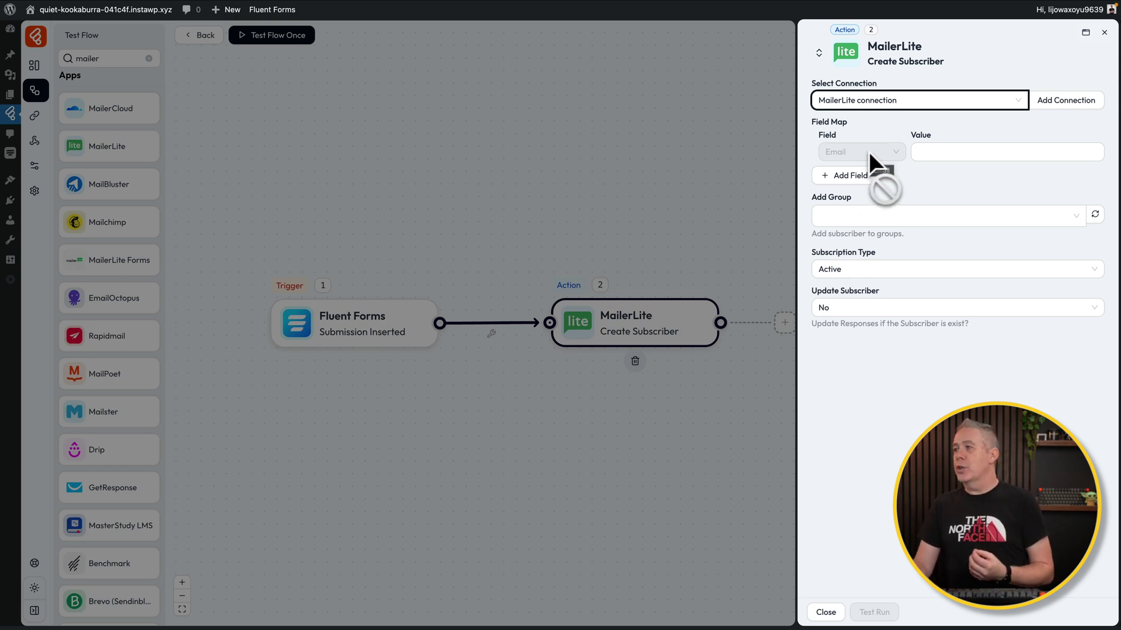
Map the MailerLite Email field to the form's submitted email value from form_data
left_click(925, 152)
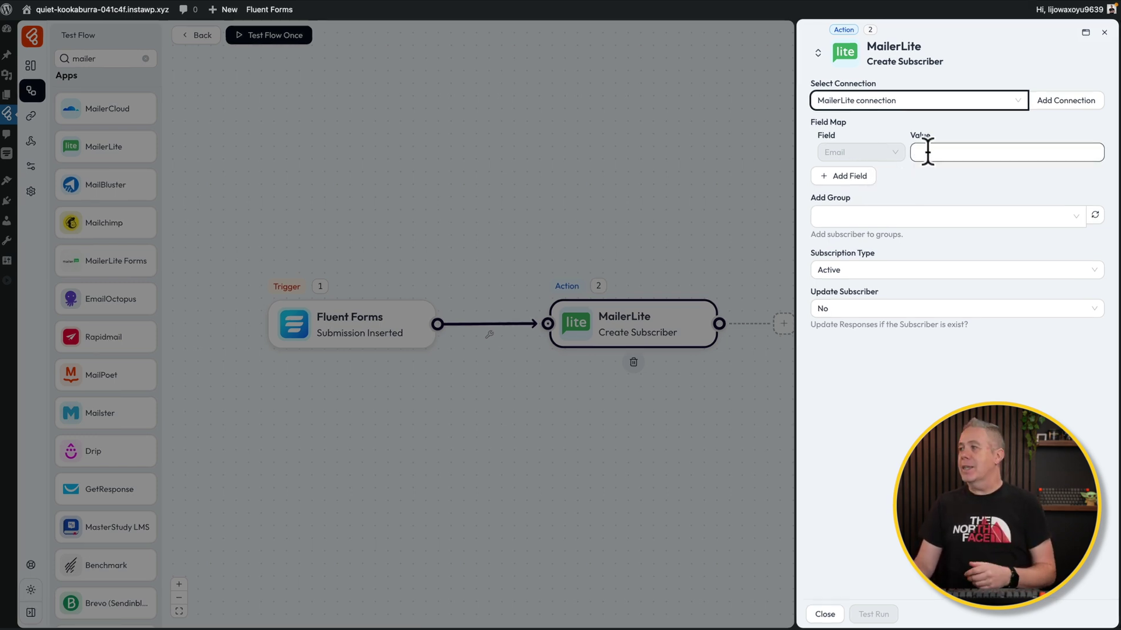
left_click(928, 152)
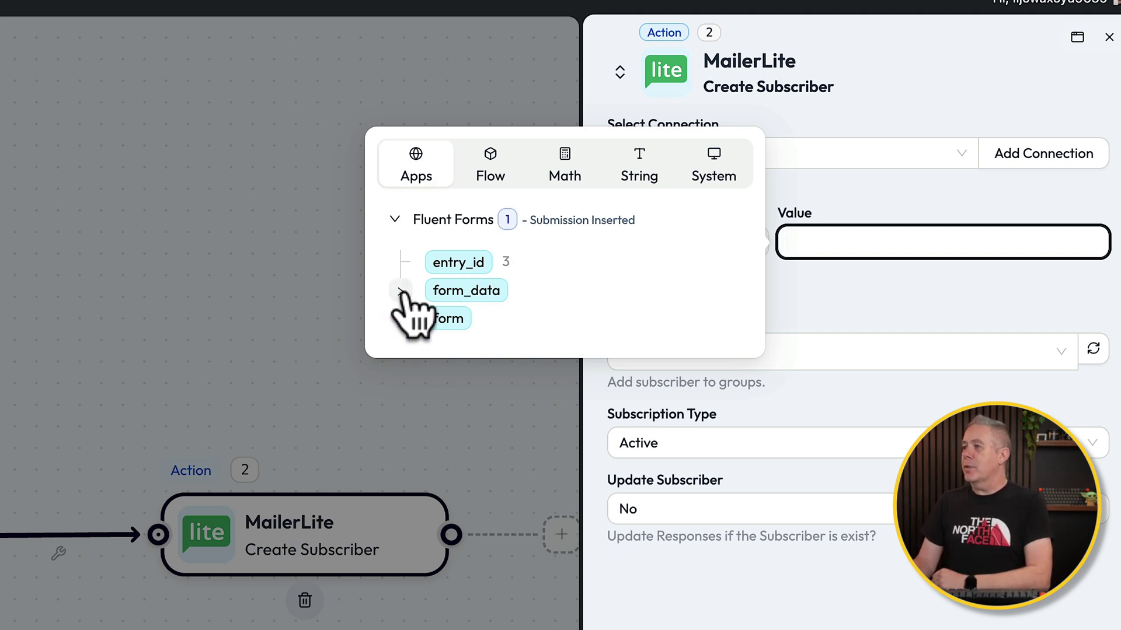
left_click(401, 290)
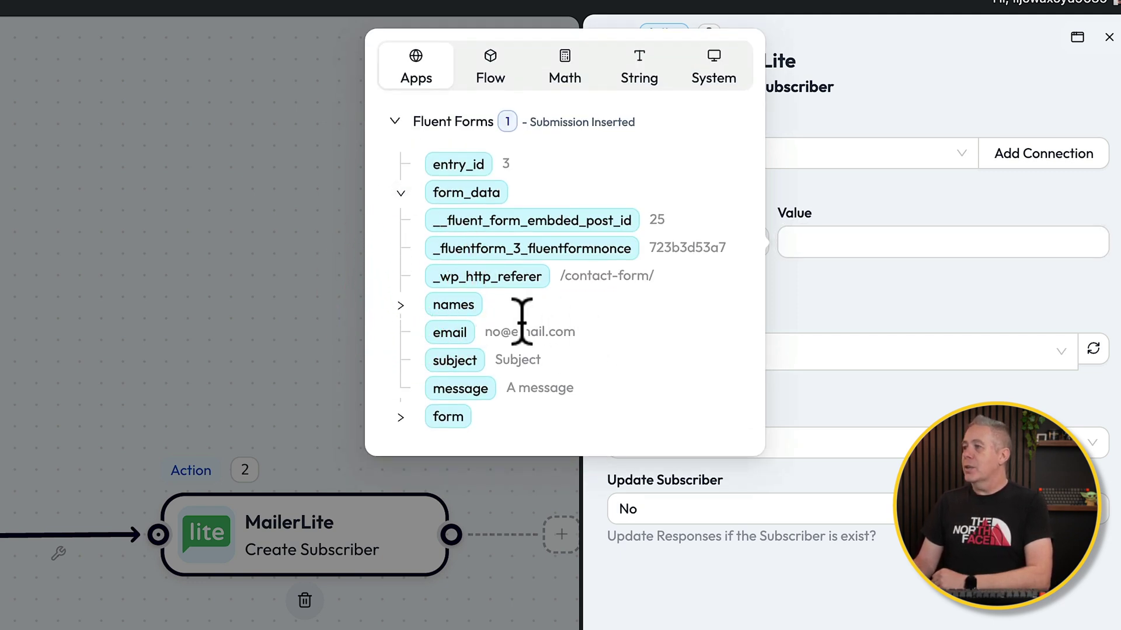
left_click(400, 306)
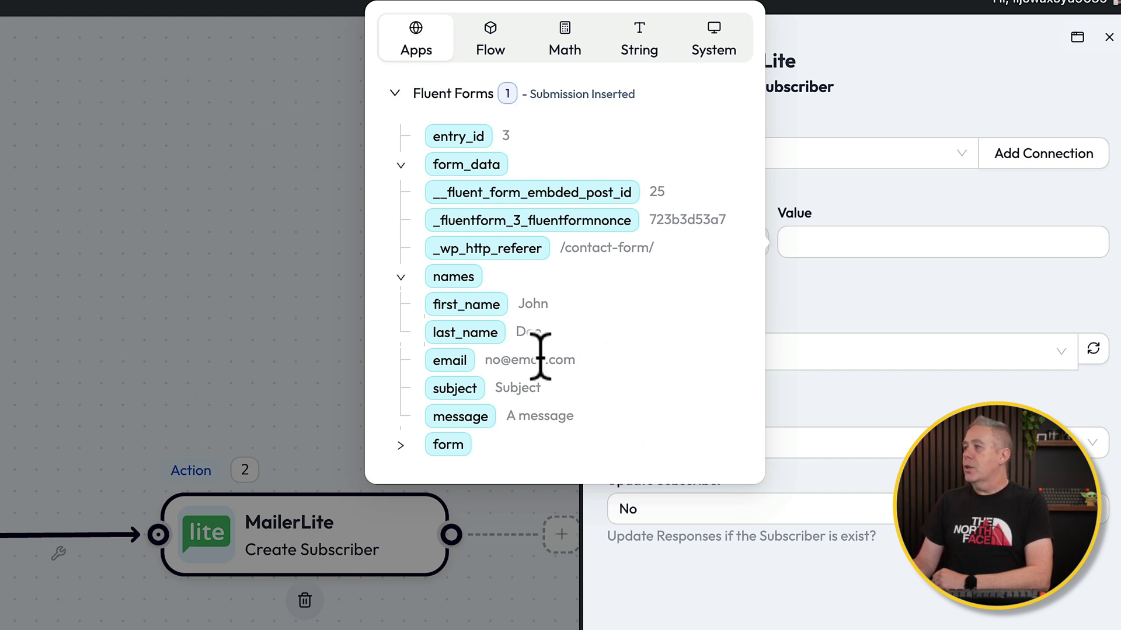
left_click(496, 359)
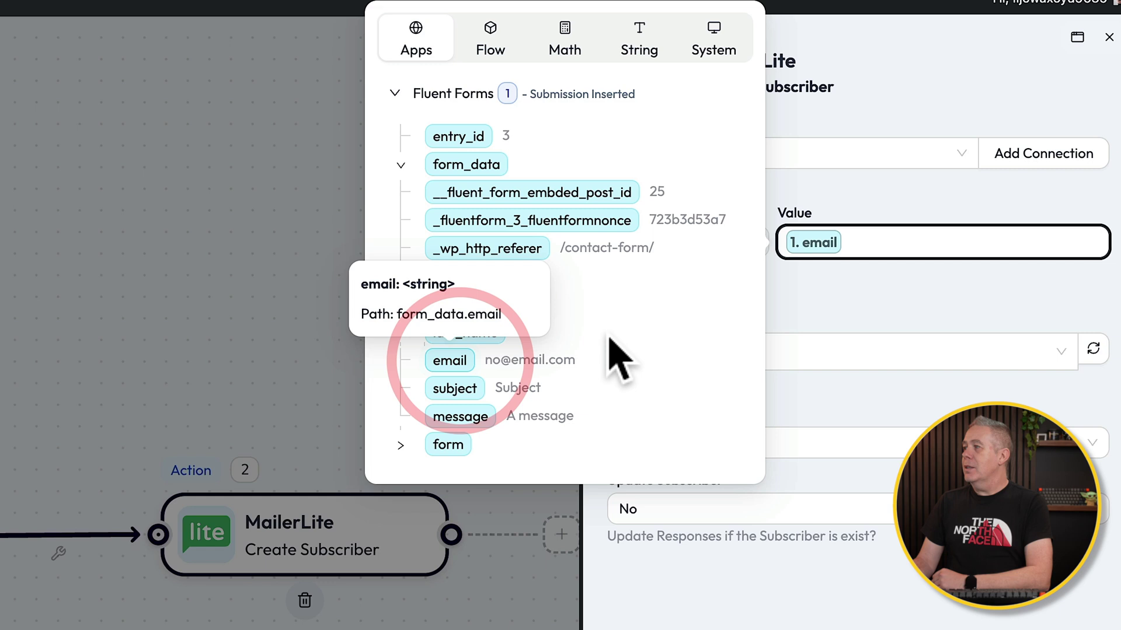
left_click(825, 296)
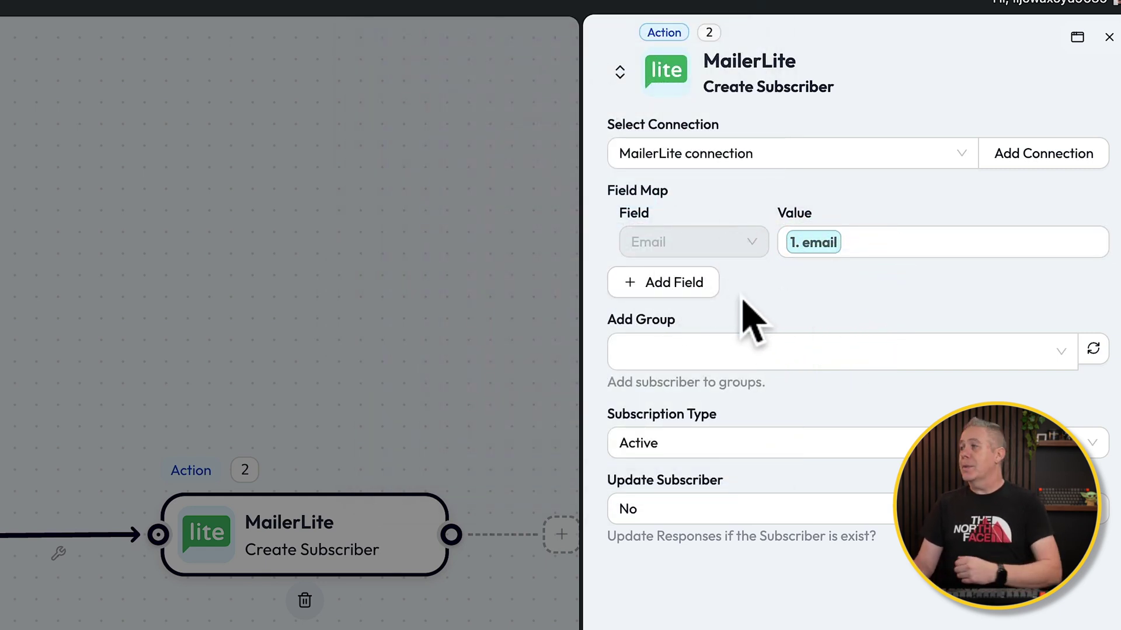
Add a Name field mapped to names > first_name, and set Update Subscriber to Yes
left_click(711, 282)
left_click(749, 301)
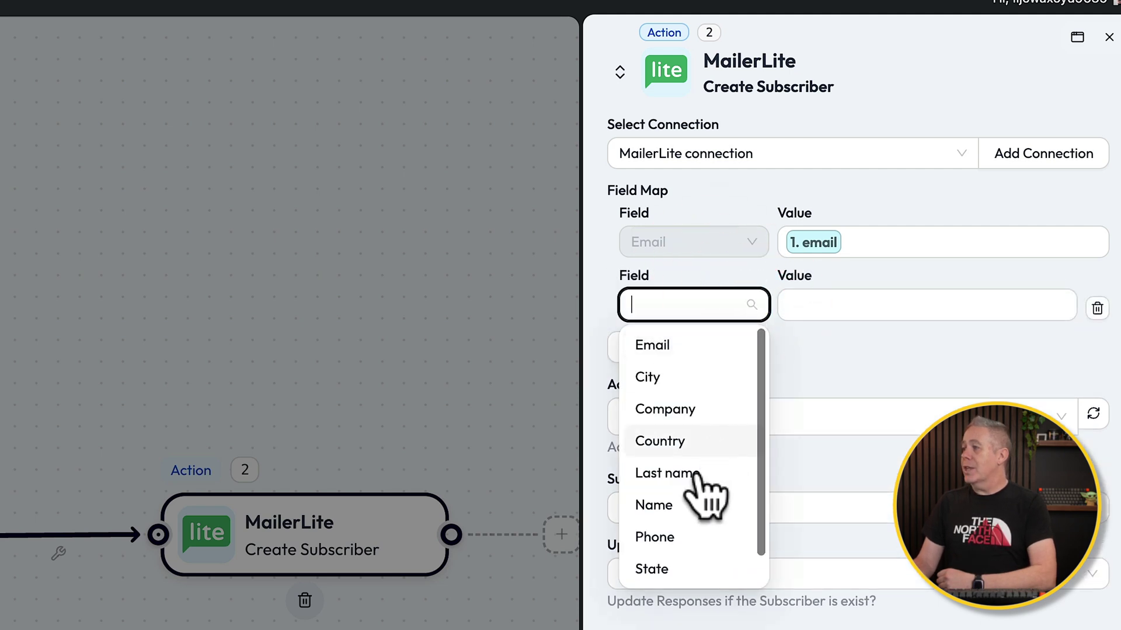
left_click(672, 505)
left_click(834, 303)
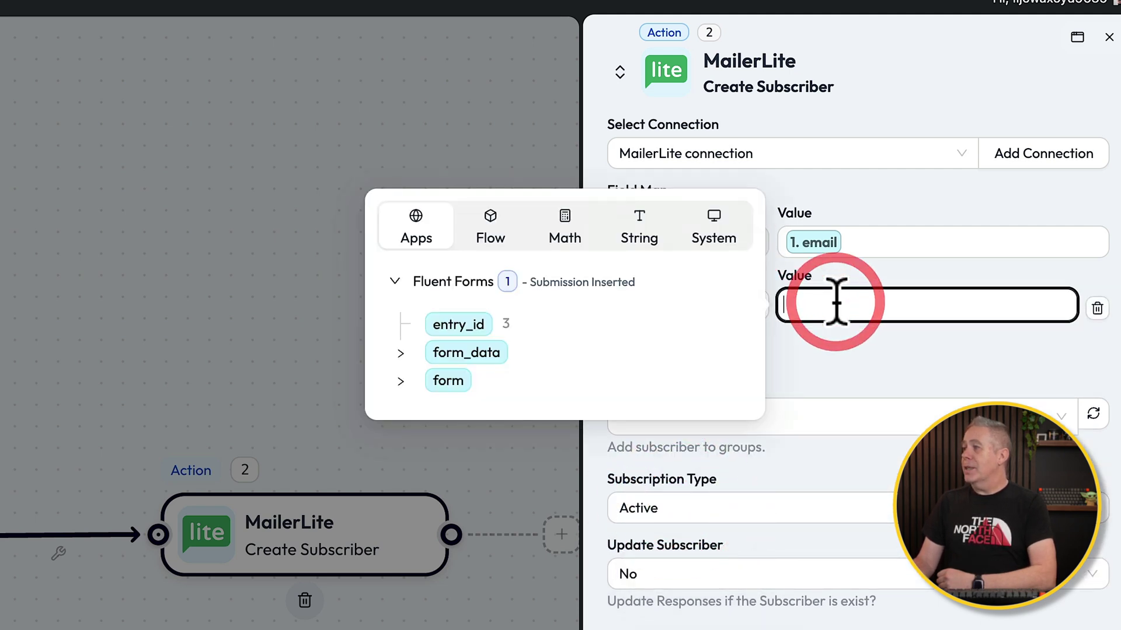
left_click(402, 353)
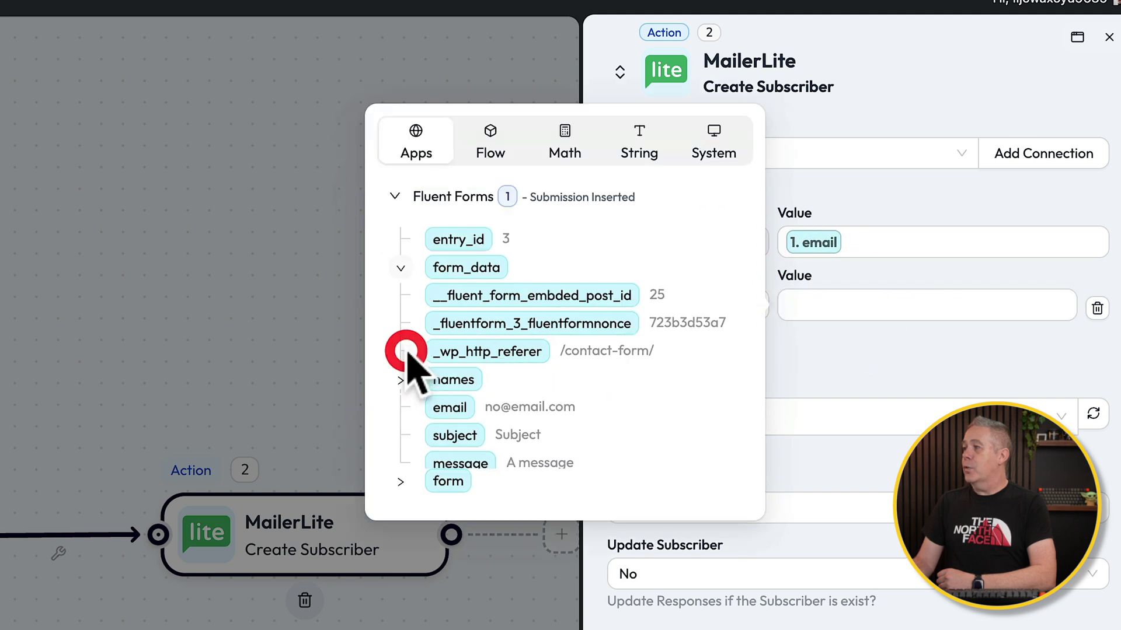
left_click(401, 368)
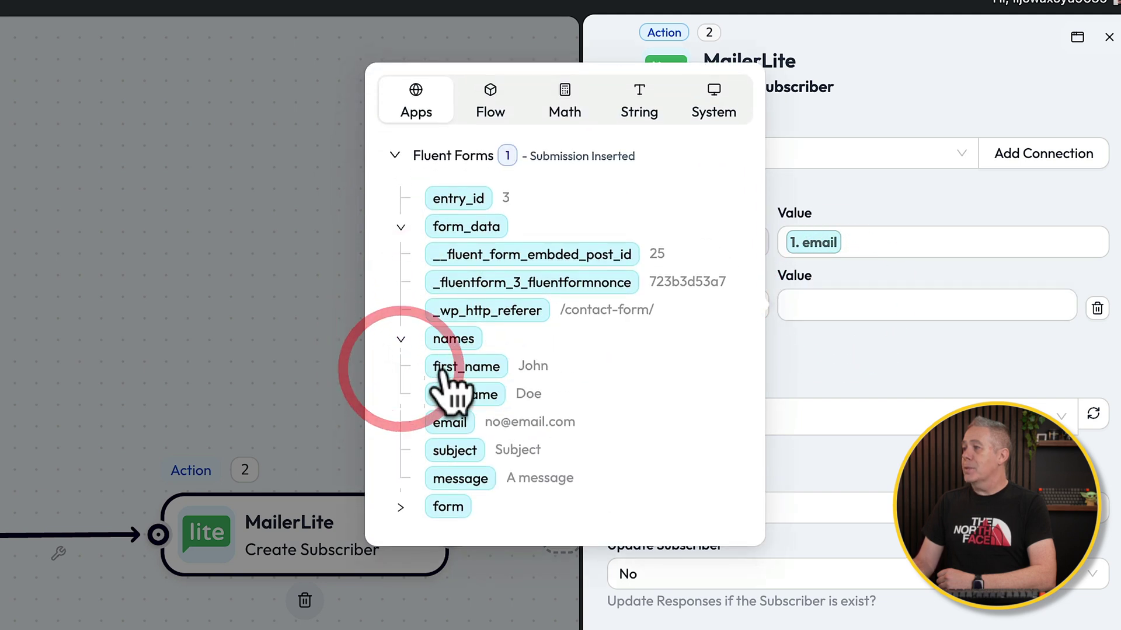
left_click(462, 366)
left_click(866, 342)
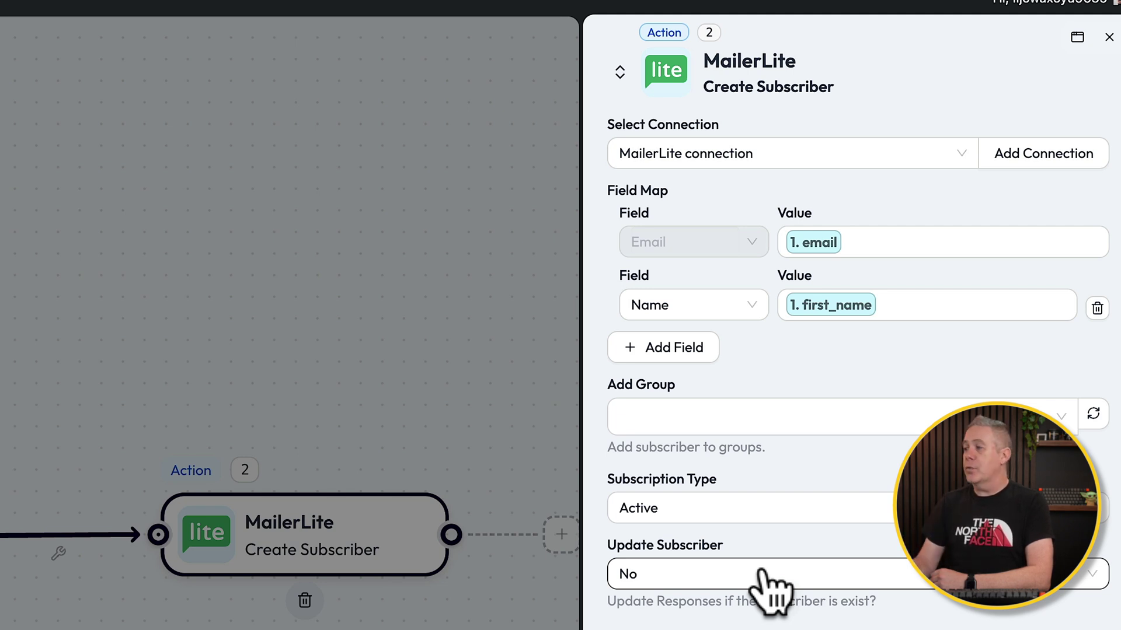
left_click(761, 574)
left_click(638, 608)
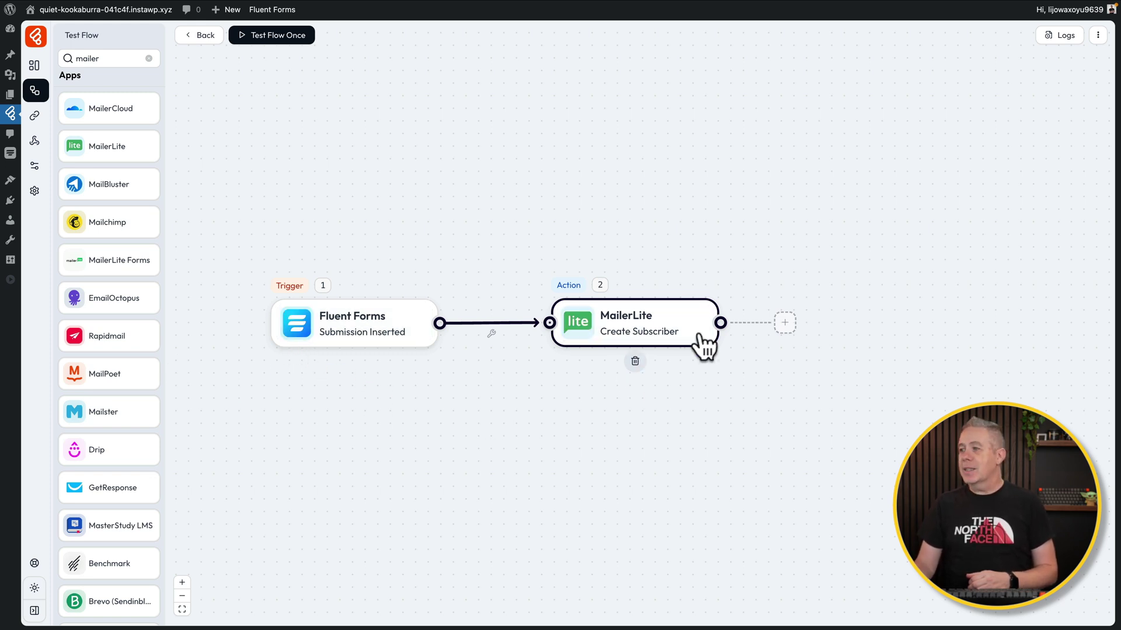
Reposition the MailerLite node beside the trigger and show the Tools list (Router, Condition, Delay, Iterator)
left_click_drag(692, 318, 801, 322)
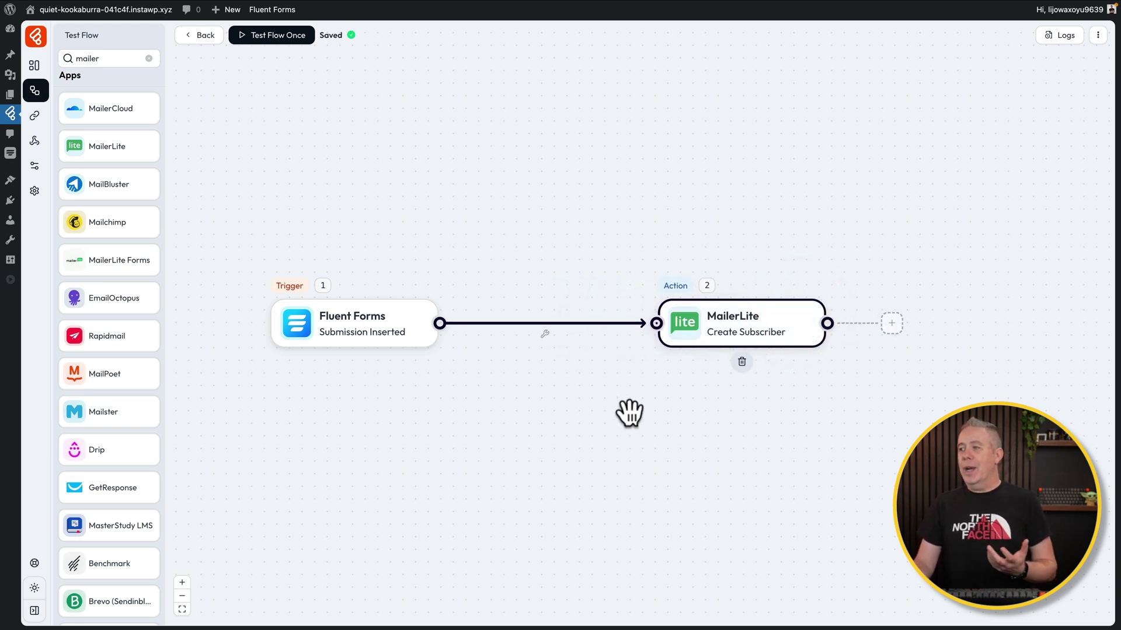
left_click_drag(765, 343, 686, 341)
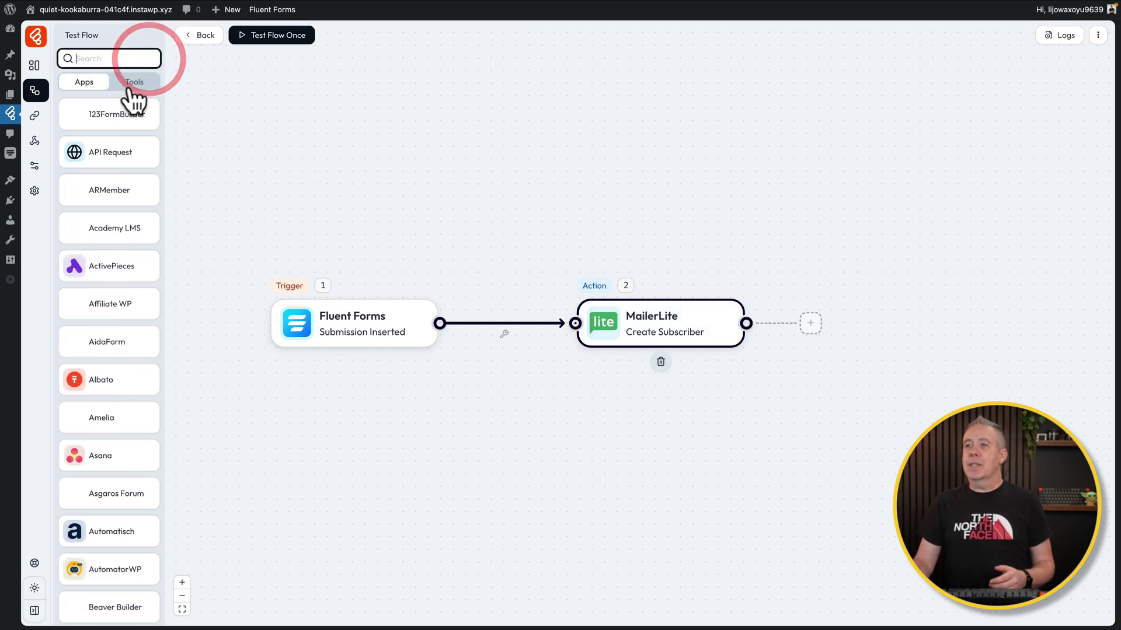
left_click(133, 82)
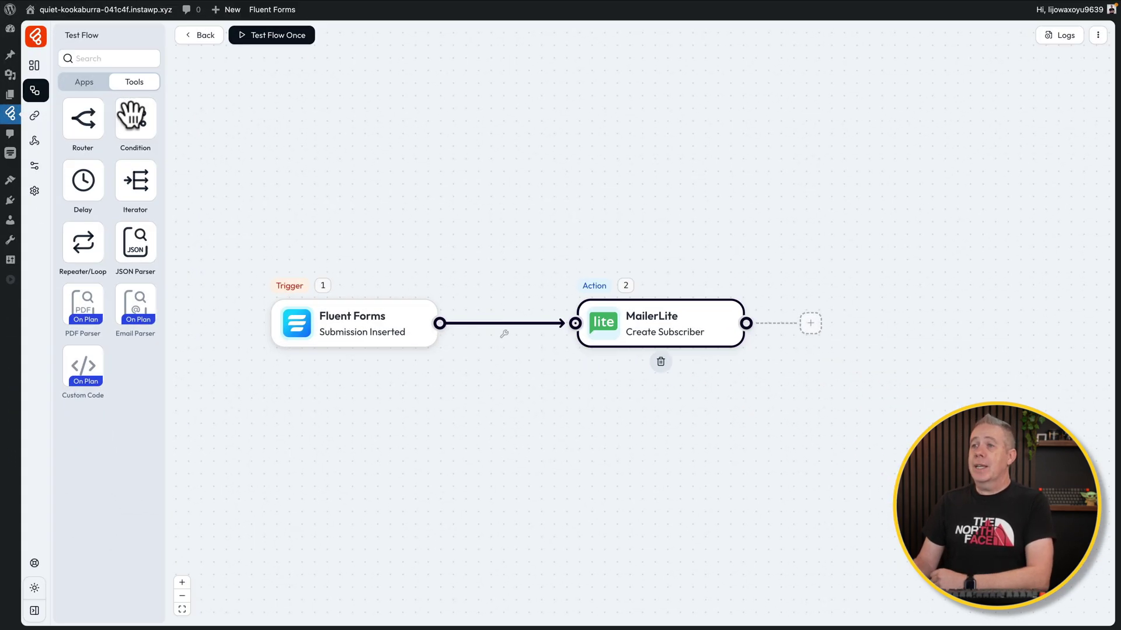
Add a Conditions/Filters step connected after MailerLite and position it on the canvas
left_click_drag(133, 119, 936, 290)
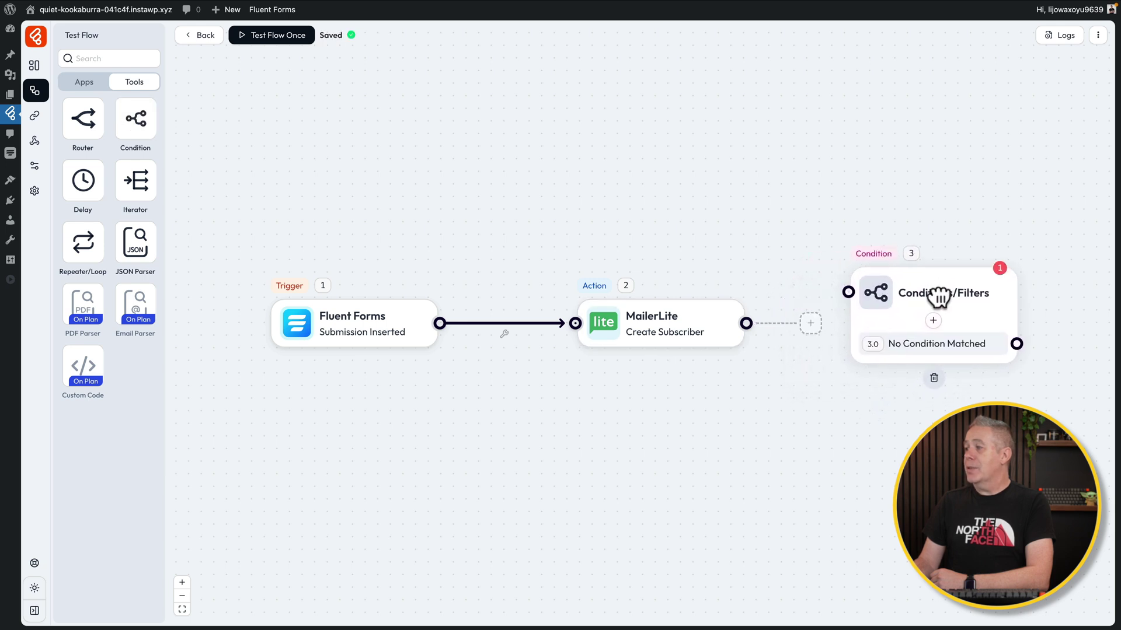
left_click_drag(842, 295, 746, 325)
left_click_drag(749, 396, 677, 418)
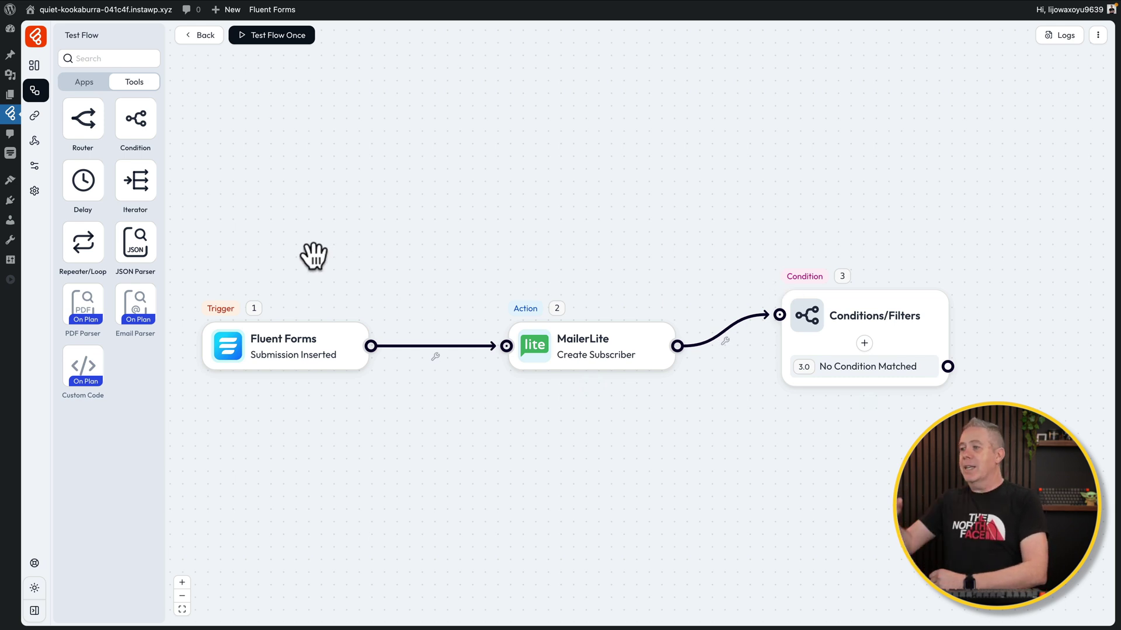
left_click_drag(876, 303, 880, 221)
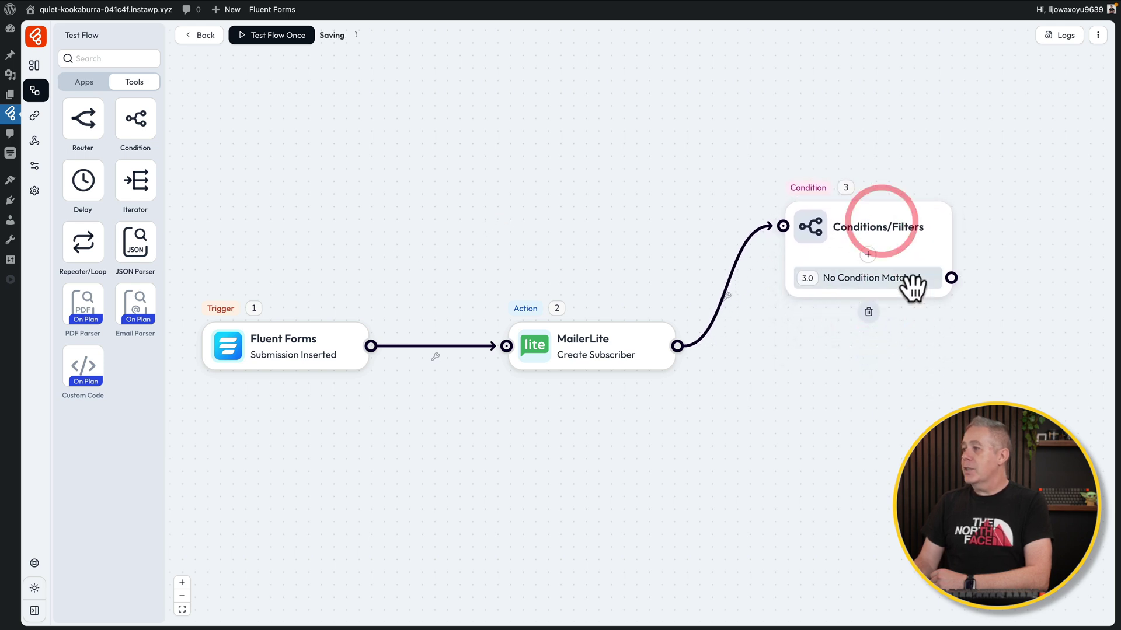
Add a condition testing whether the form's email equals a specific email address
left_click(869, 255)
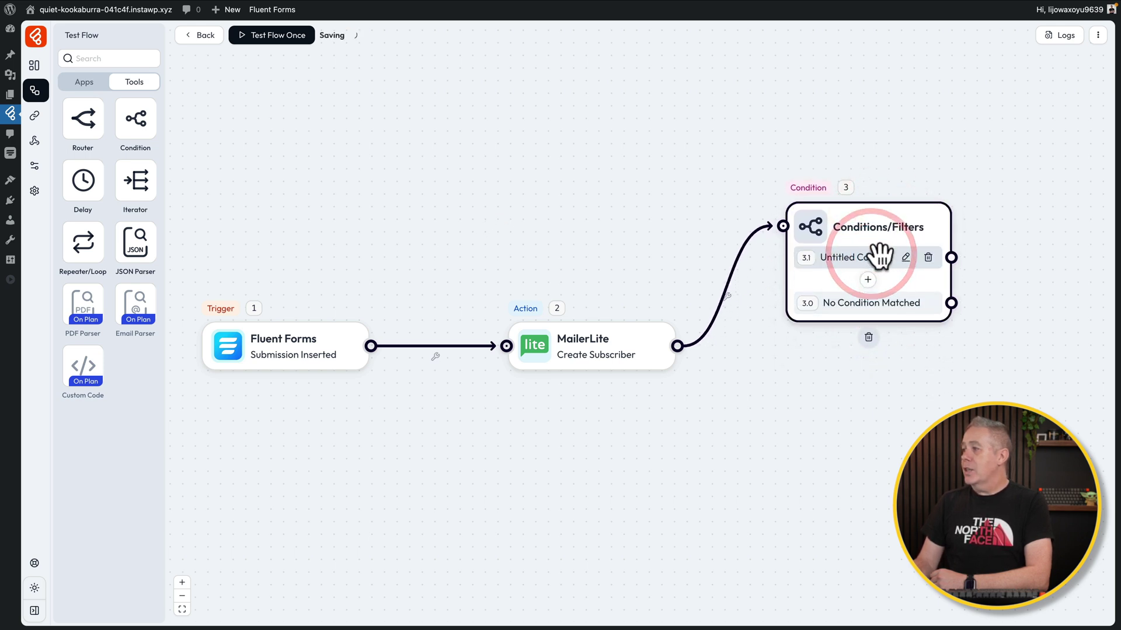
left_click(906, 257)
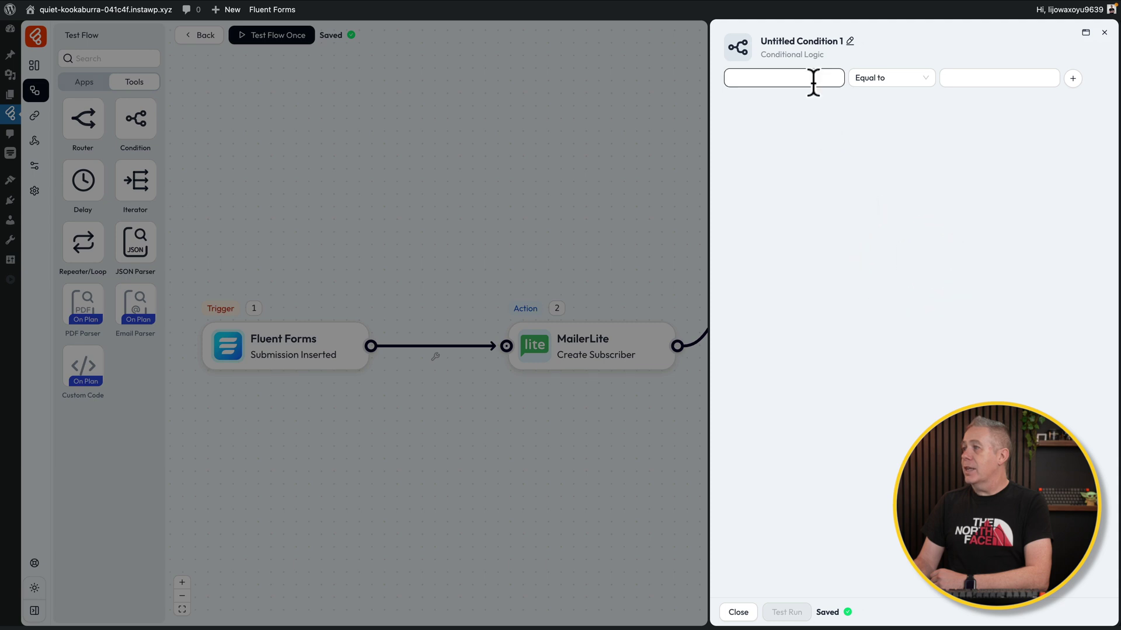
left_click(796, 80)
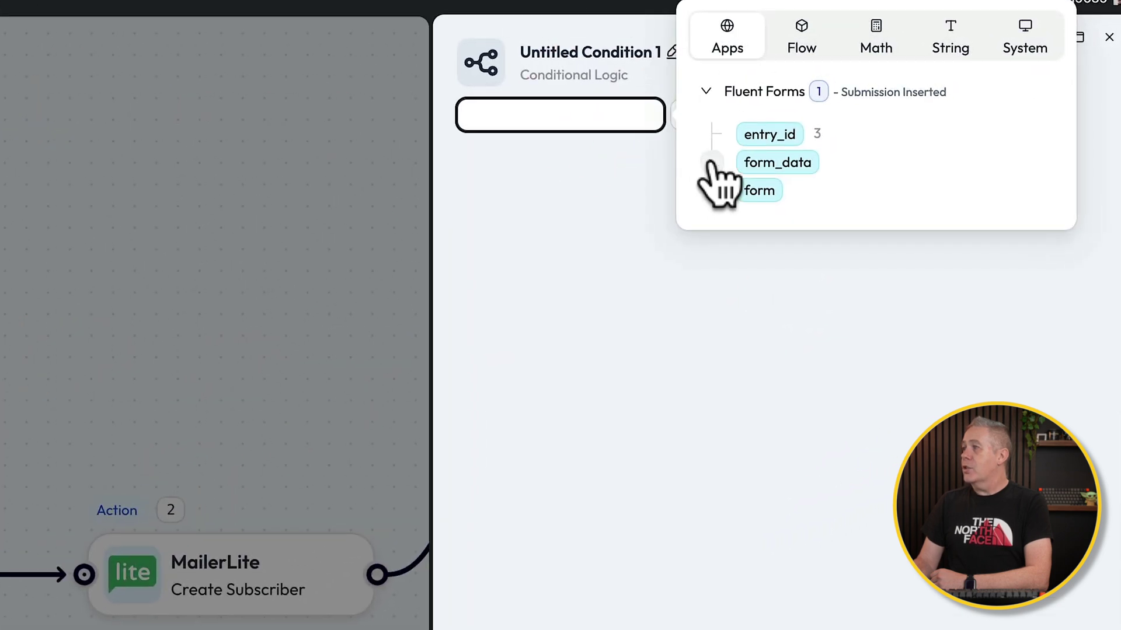
left_click(711, 163)
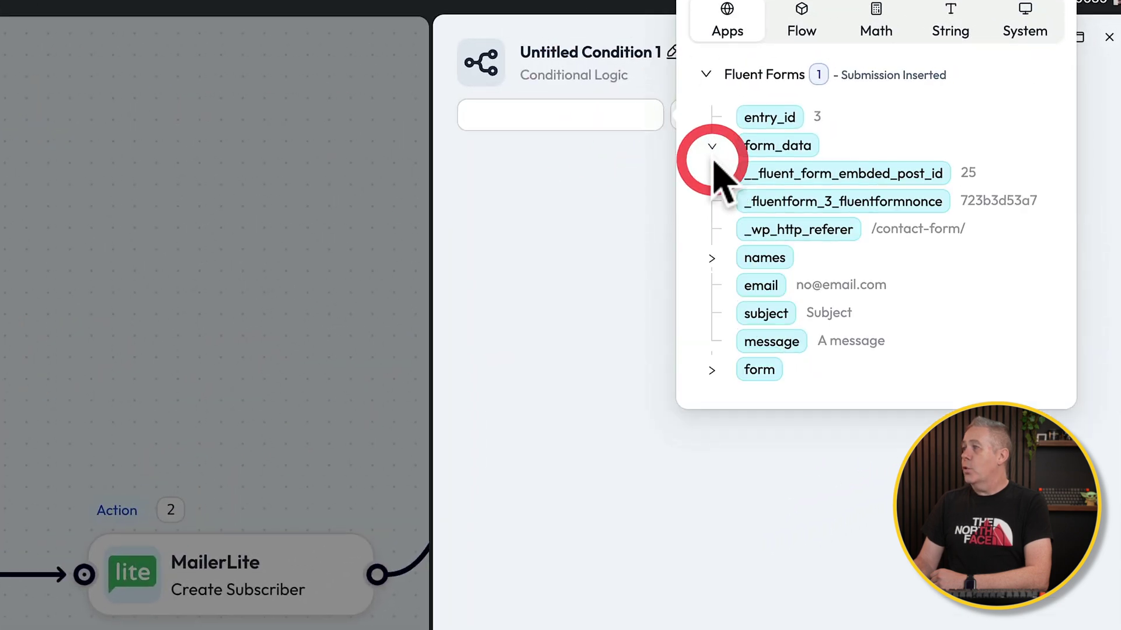
left_click(754, 280)
left_click(869, 117)
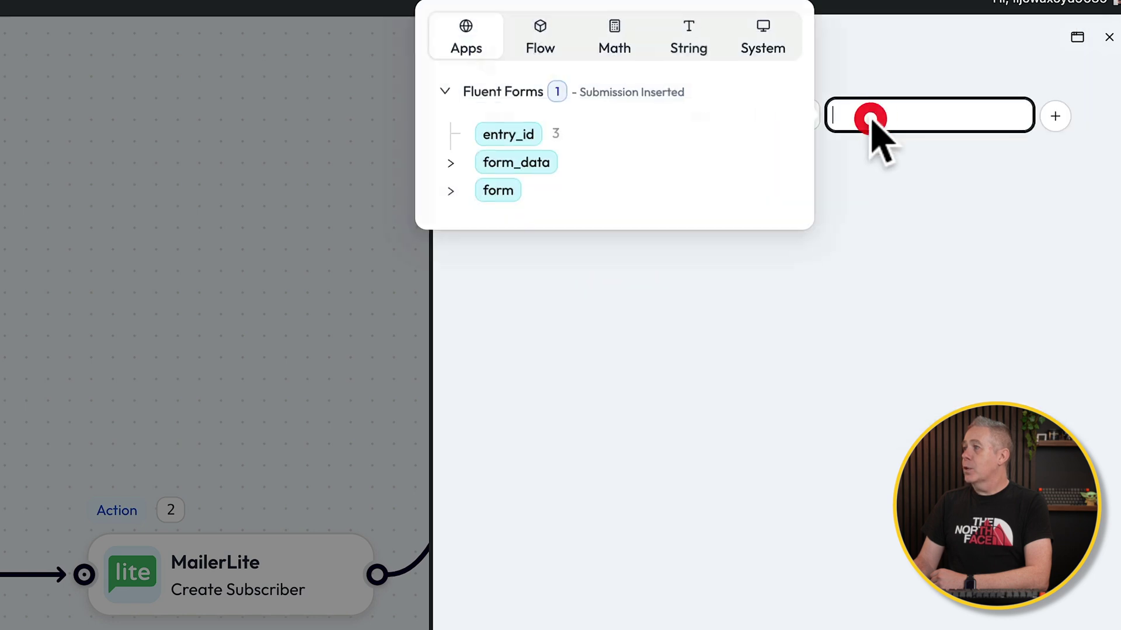
left_click(530, 180)
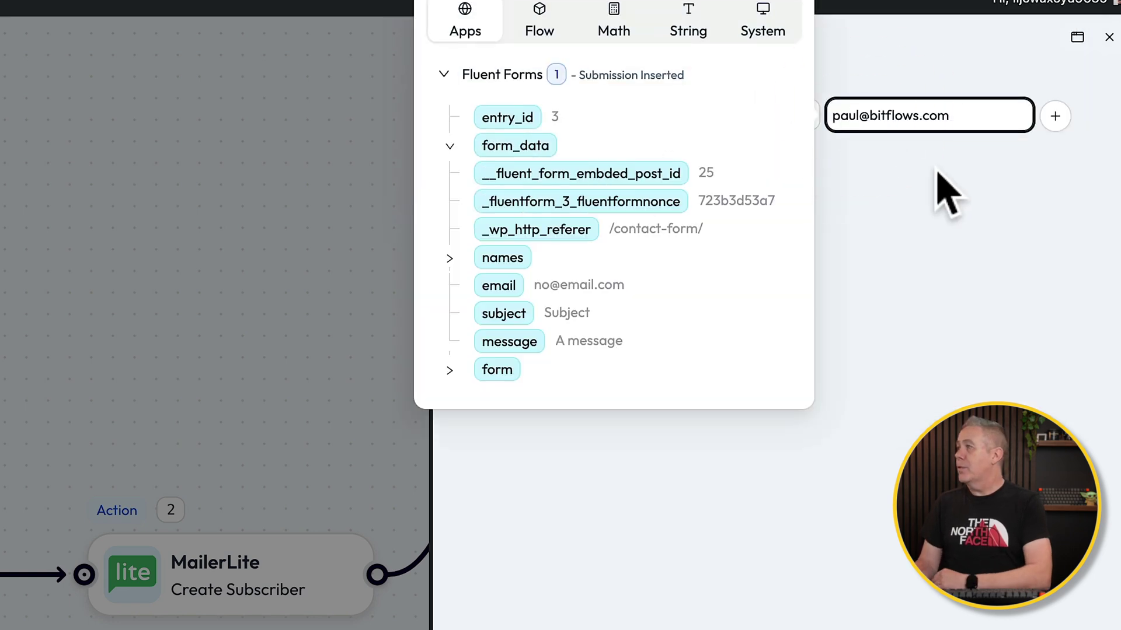
left_click(981, 166)
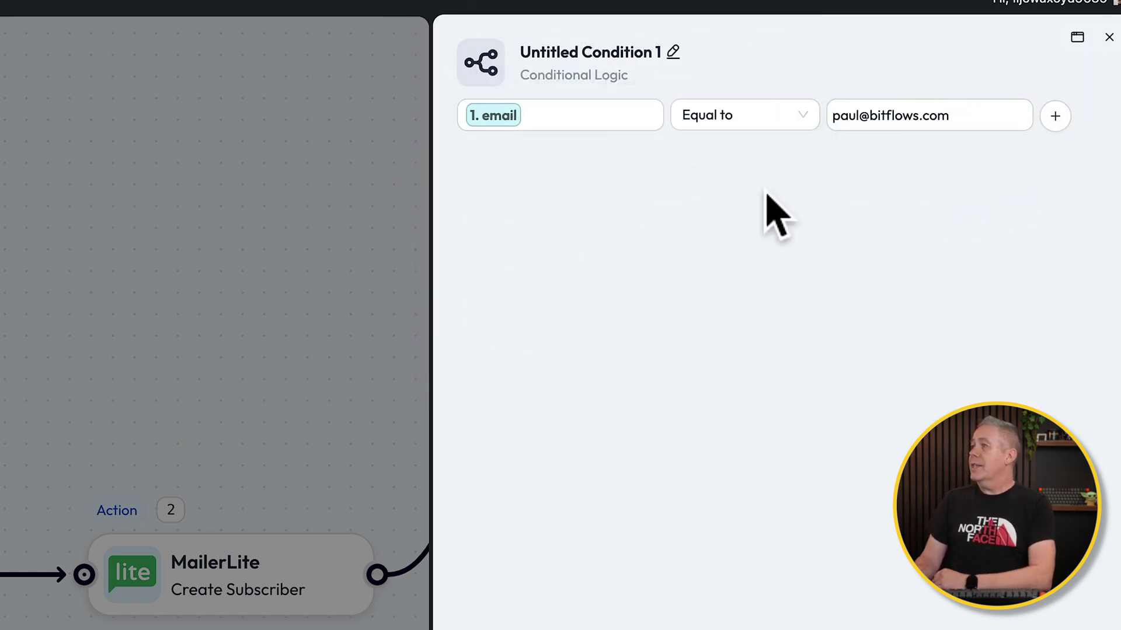
Rename the condition to 'Email Check', discard the extra condition row, and close the editor
left_click(673, 52)
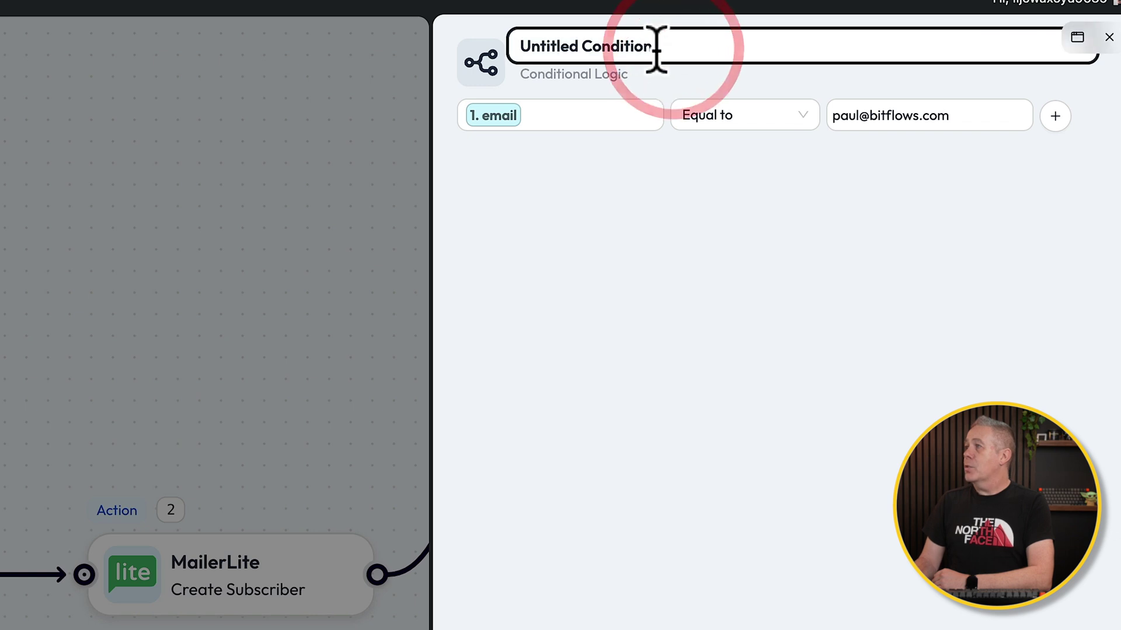
key("ctrl+a")
type("Email Check")
left_click(752, 232)
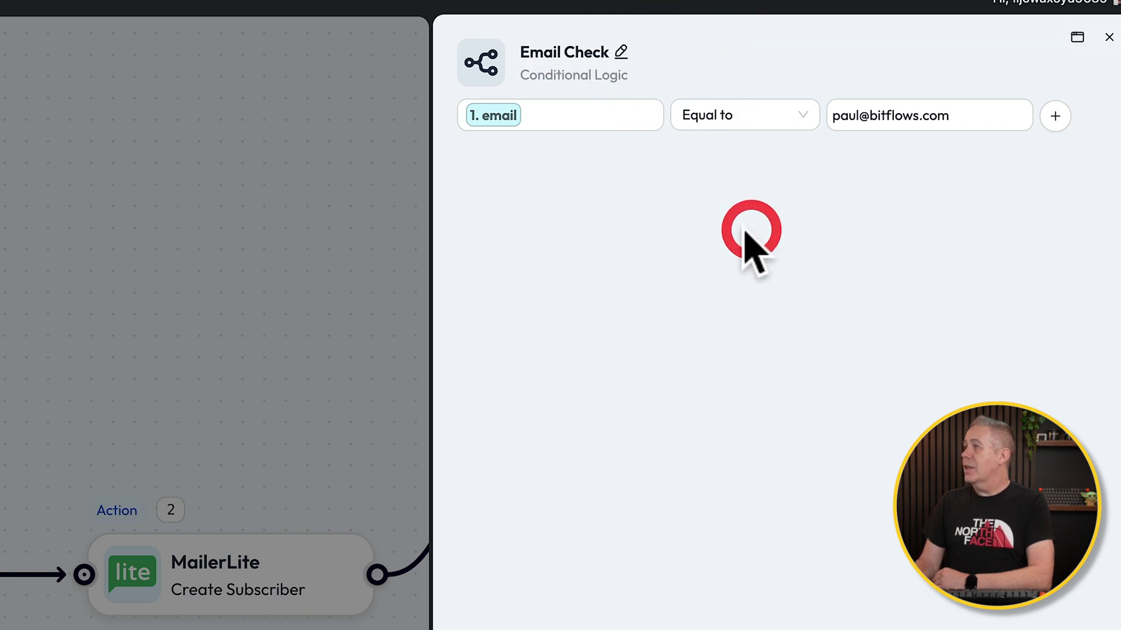
left_click(1055, 116)
left_click(506, 155)
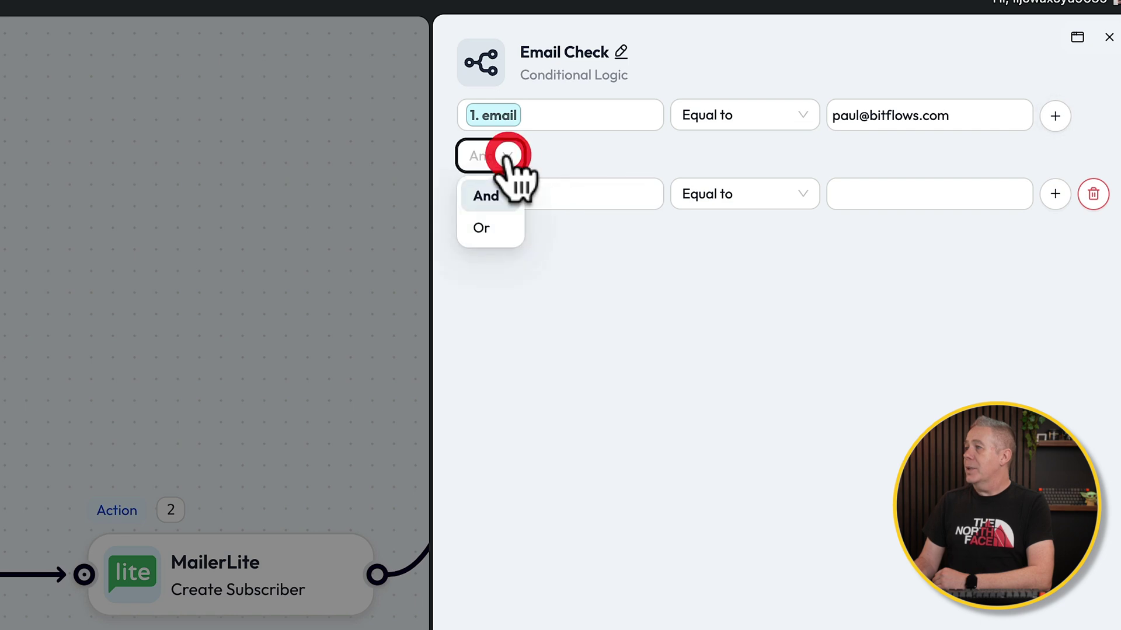
left_click(625, 144)
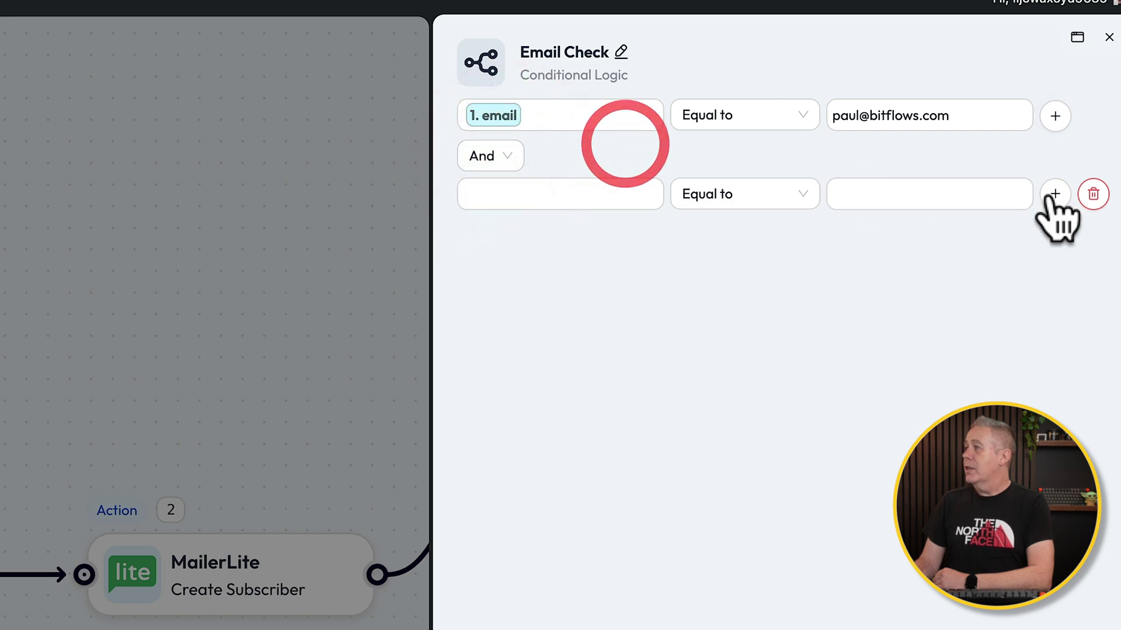
left_click(1089, 197)
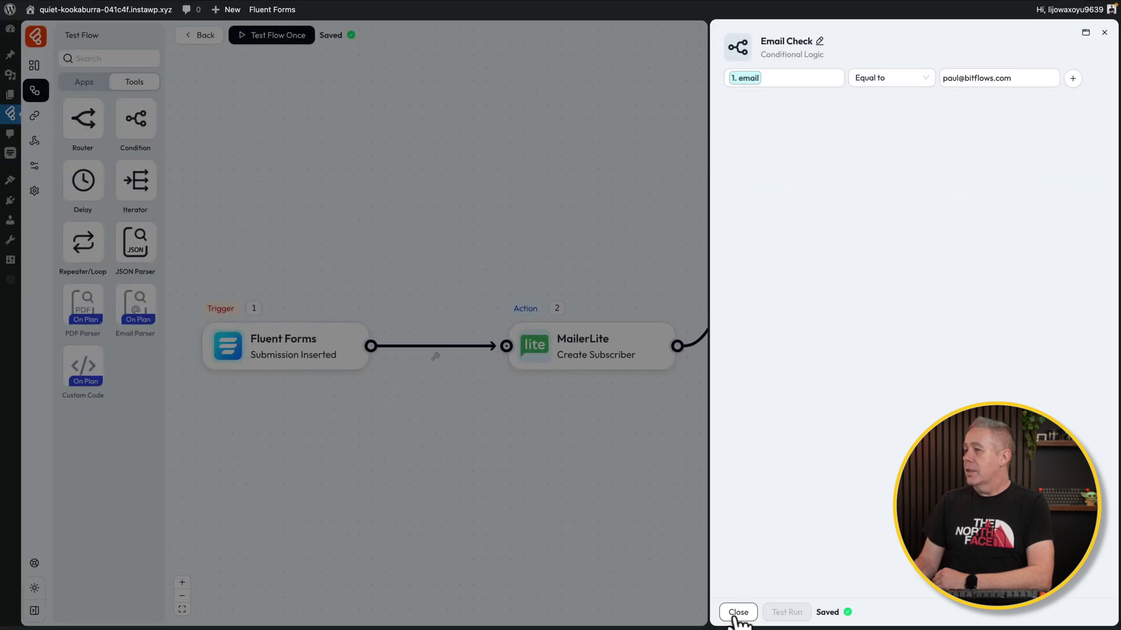
left_click(738, 612)
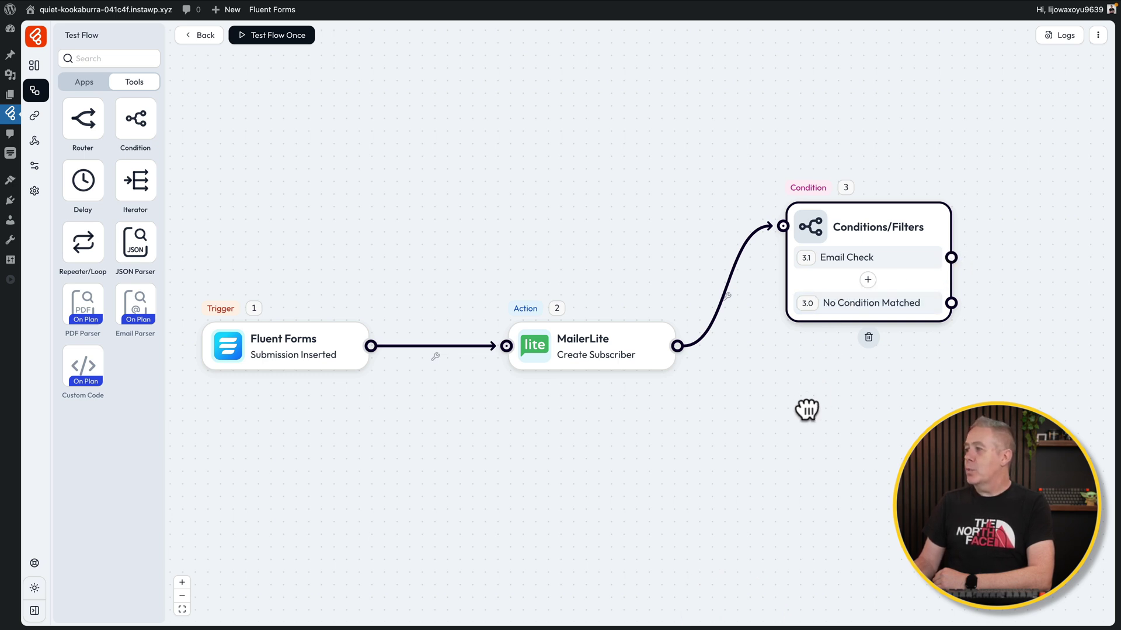
Search apps for 'google', connect a Google Sheet step after Email Check, and set it to Add Row
left_click_drag(806, 411, 628, 450)
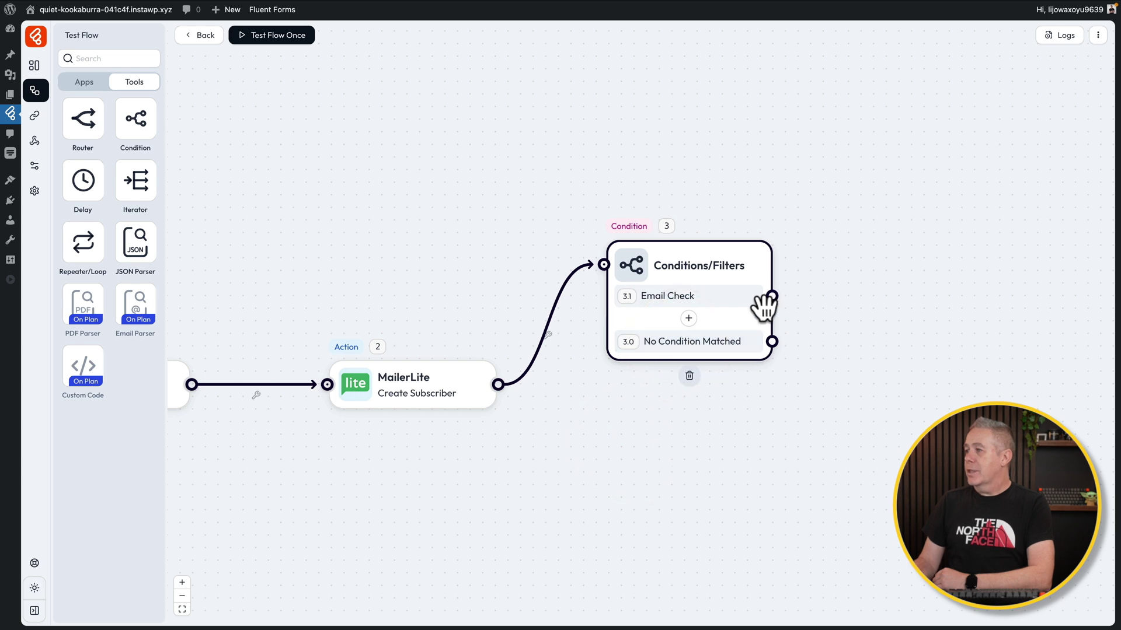
left_click(83, 80)
left_click(115, 60)
left_click(116, 59)
type("google")
left_click_drag(111, 108, 916, 248)
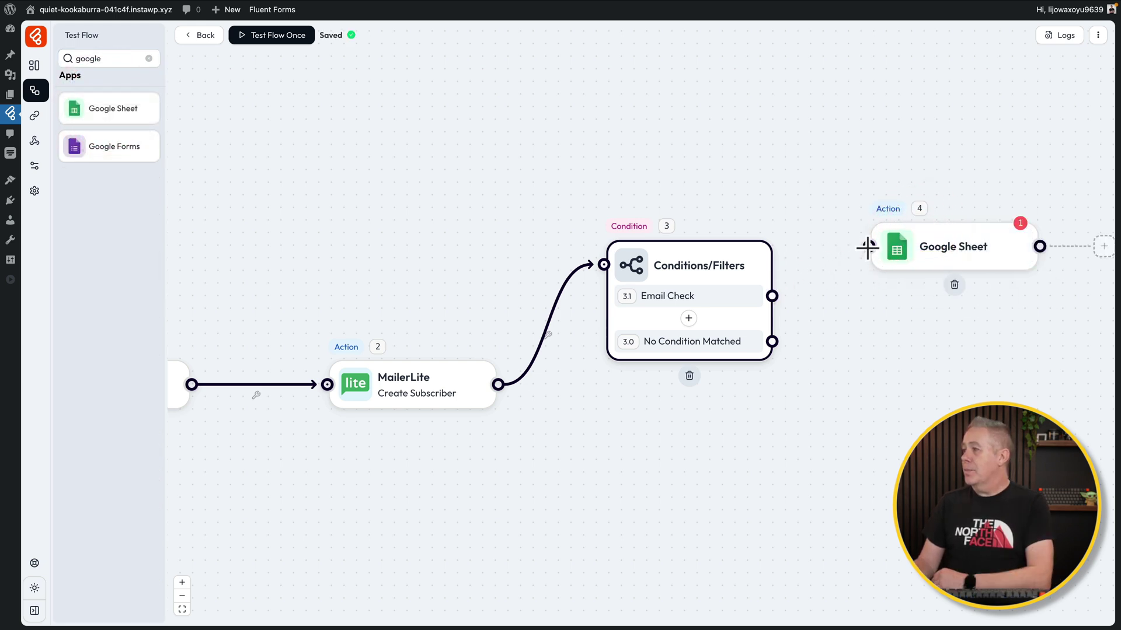
left_click_drag(827, 257, 718, 295)
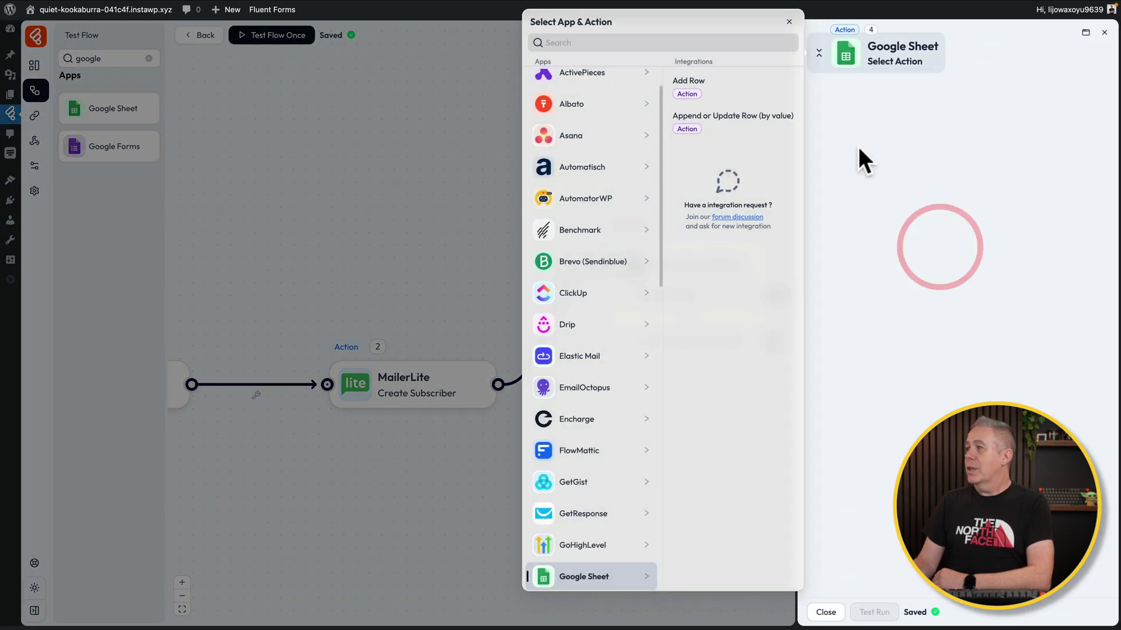
left_click(710, 82)
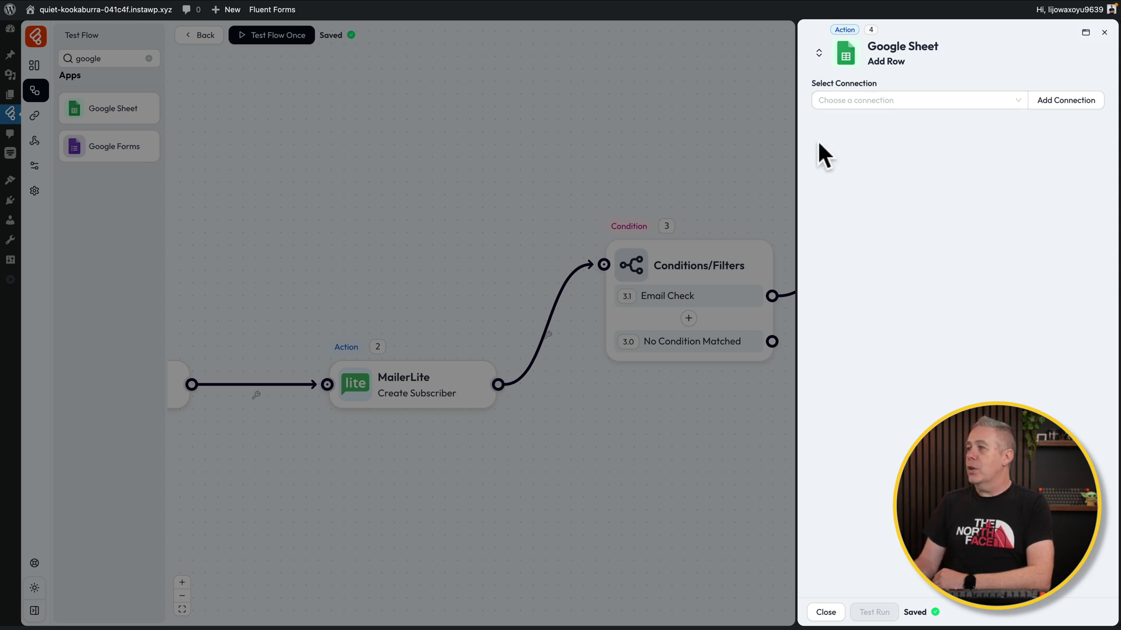
left_click(660, 118)
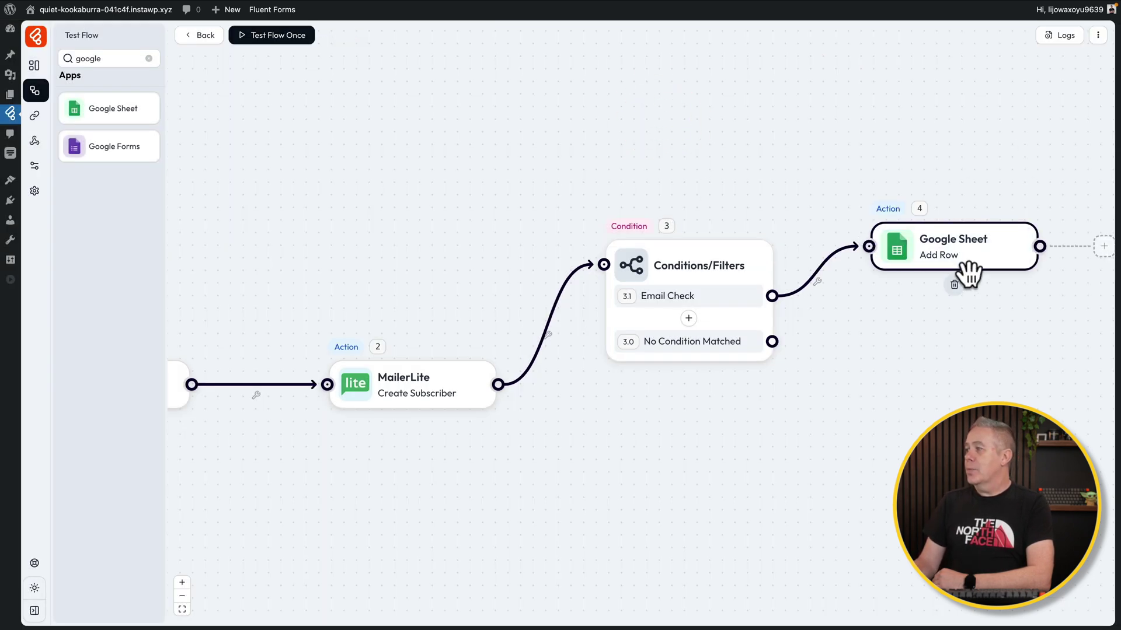
Delete the Google Sheet Add Row action from the flow
left_click(954, 285)
left_click(1012, 252)
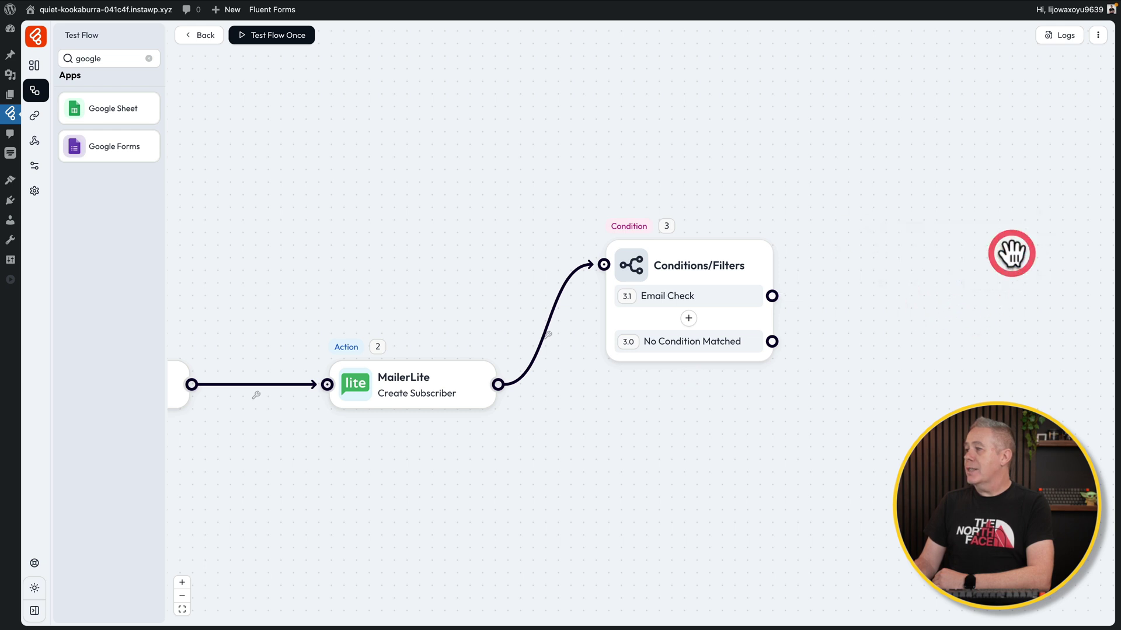
left_click(690, 375)
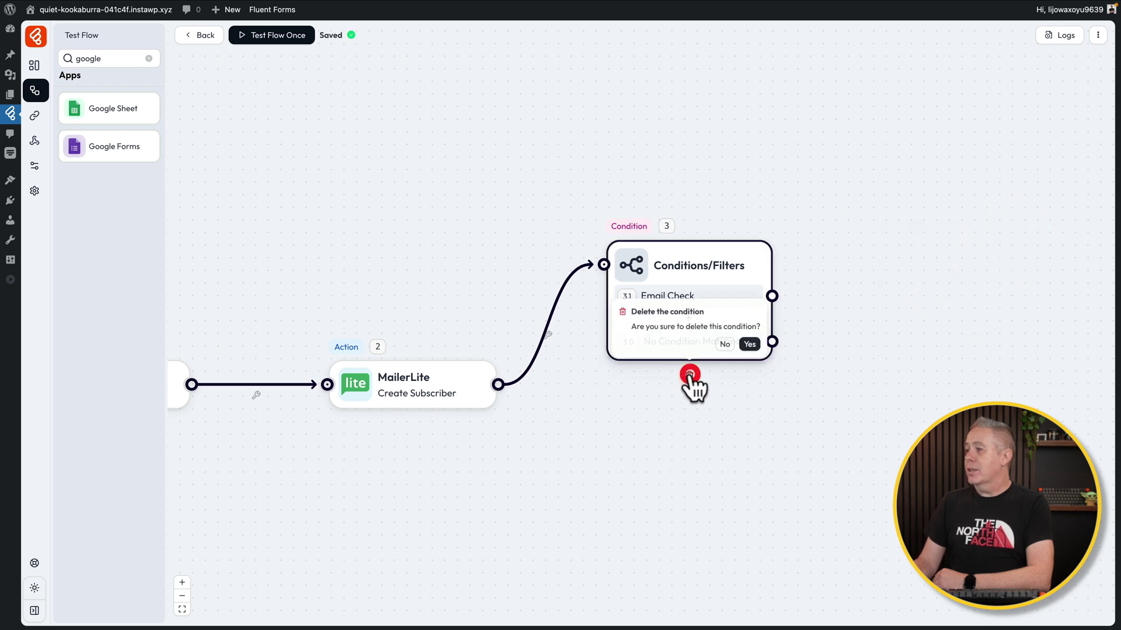
left_click(569, 389)
Unlink MailerLite from the Conditions/Filters node, delete that node, and clear the app search
left_click(549, 336)
left_click(583, 342)
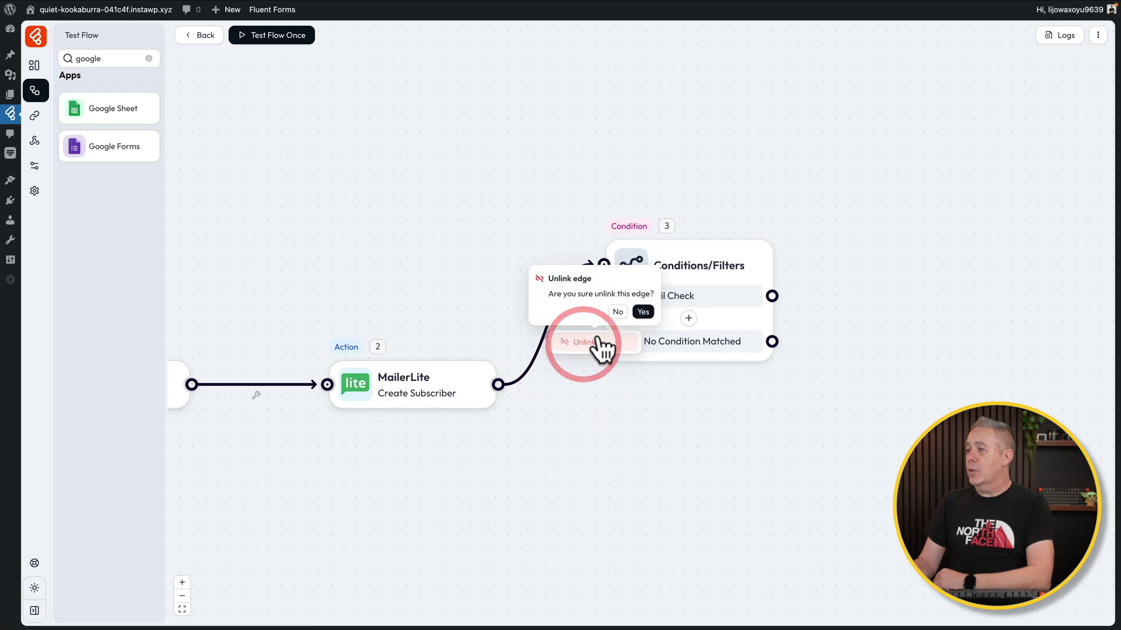
left_click(643, 312)
left_click(690, 376)
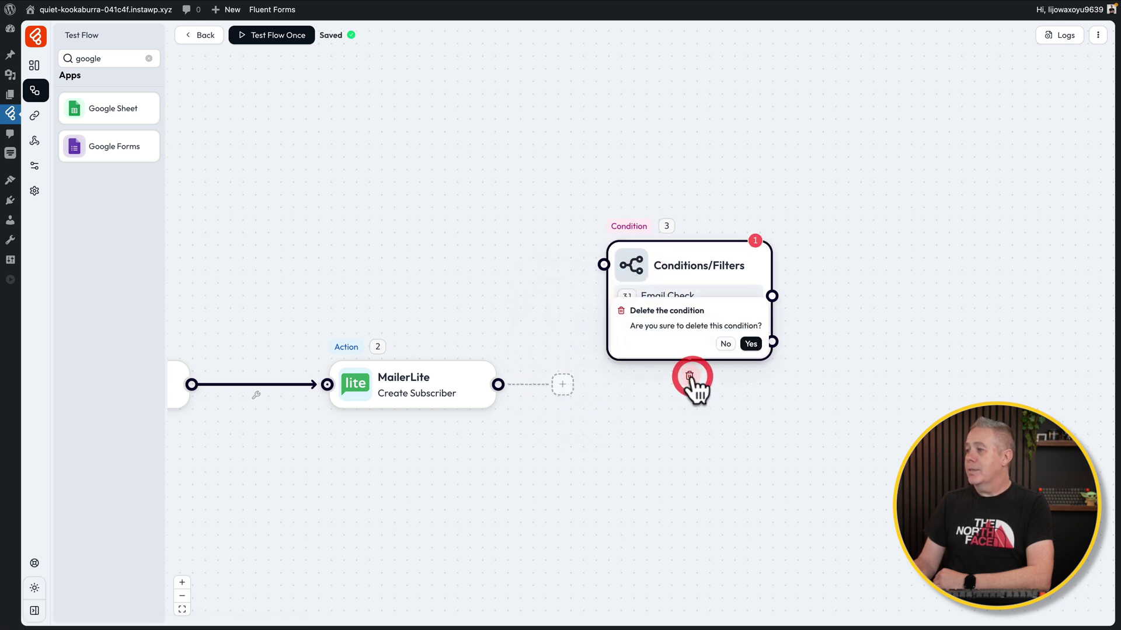
left_click(746, 344)
left_click_drag(620, 432, 799, 416)
left_click(148, 58)
left_click(136, 82)
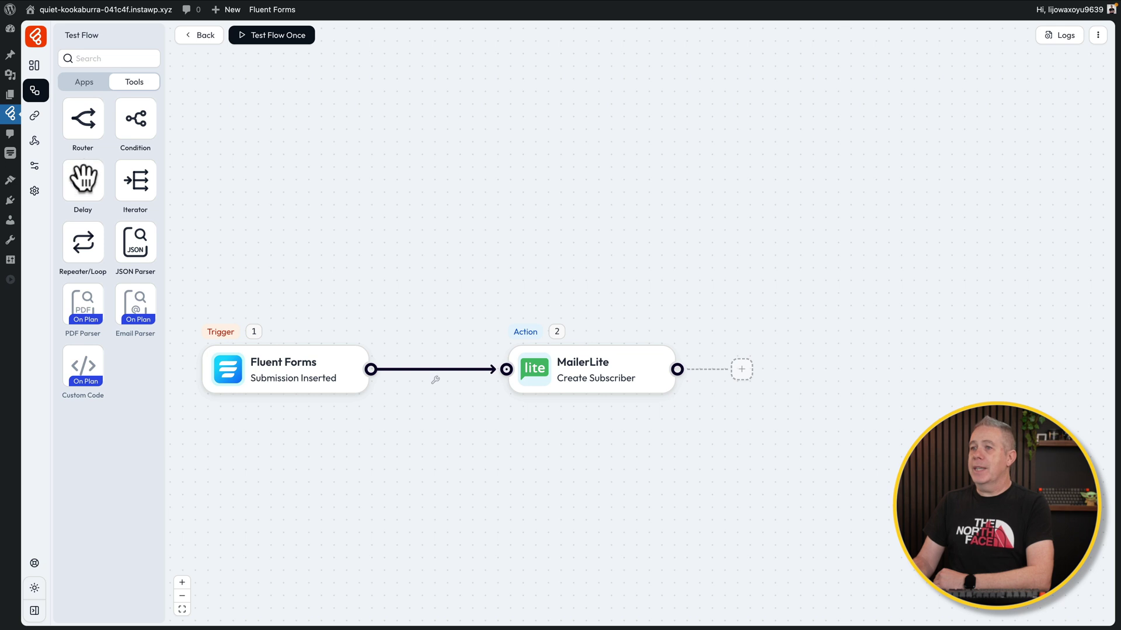
Add a Delay step after MailerLite Create Subscriber with an execution delay of 10 Minutes
left_click_drag(84, 183, 677, 370)
left_click(786, 370)
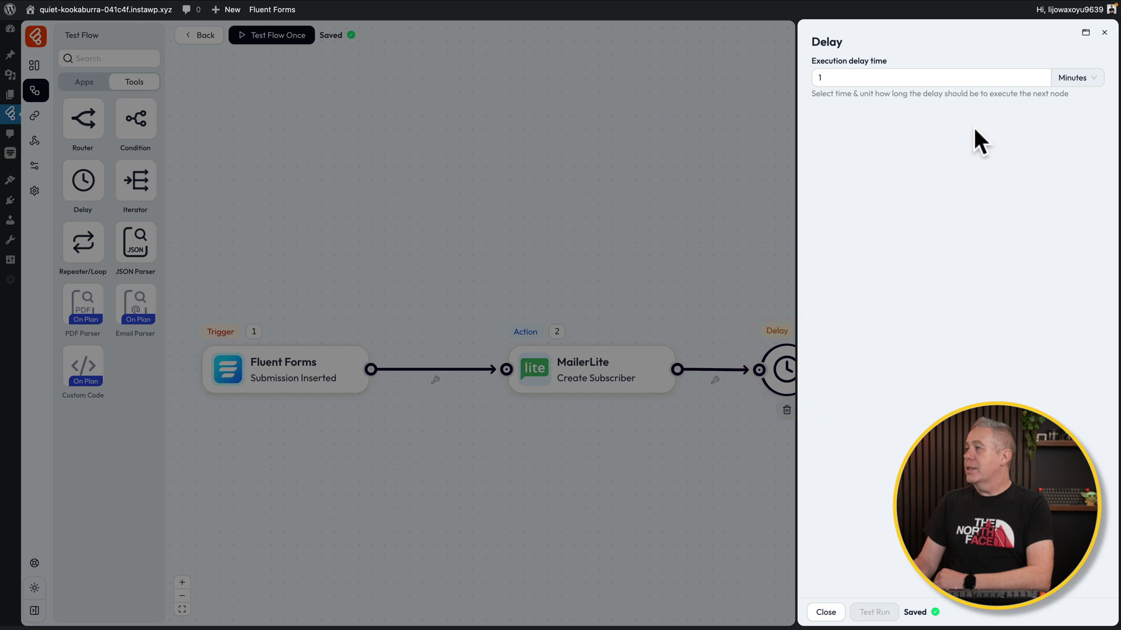
left_click(1087, 79)
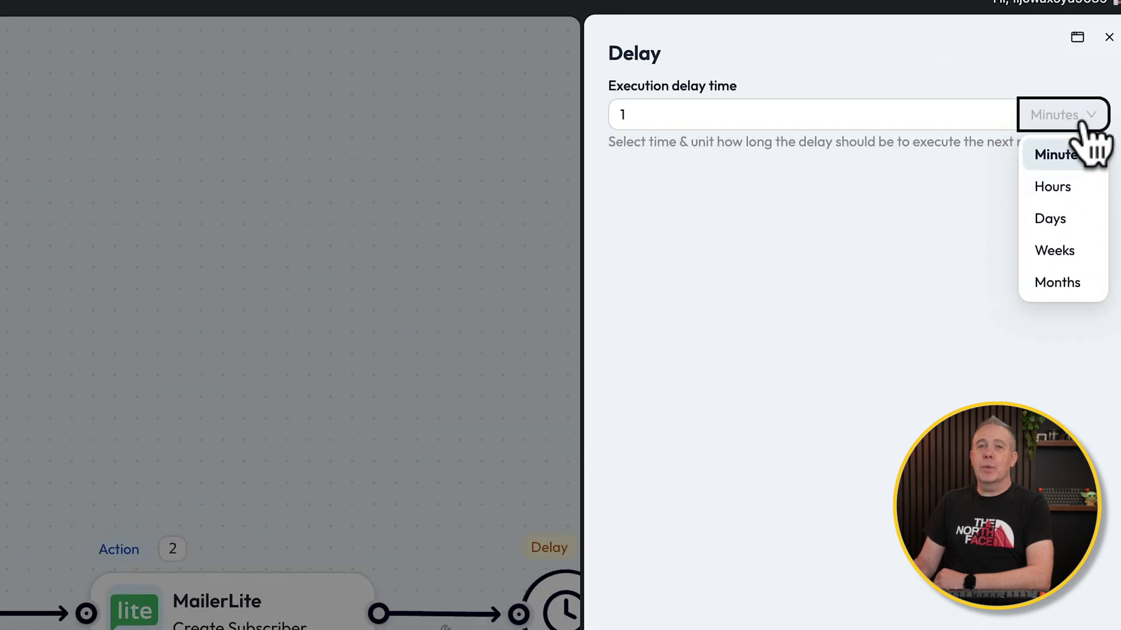
left_click(664, 114)
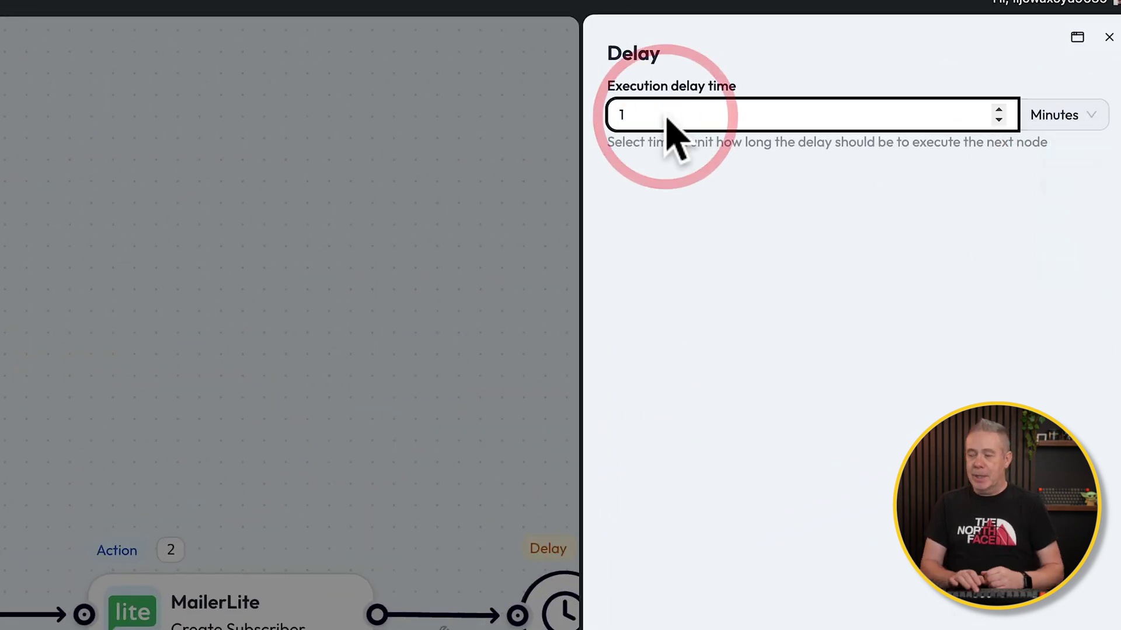
type("0")
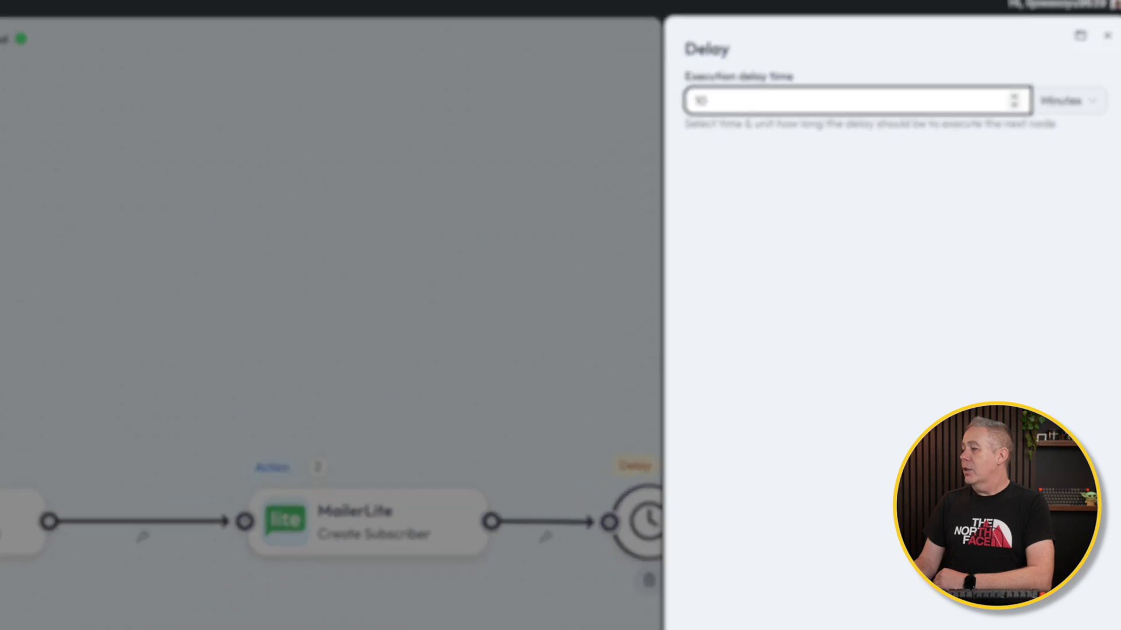
left_click(825, 607)
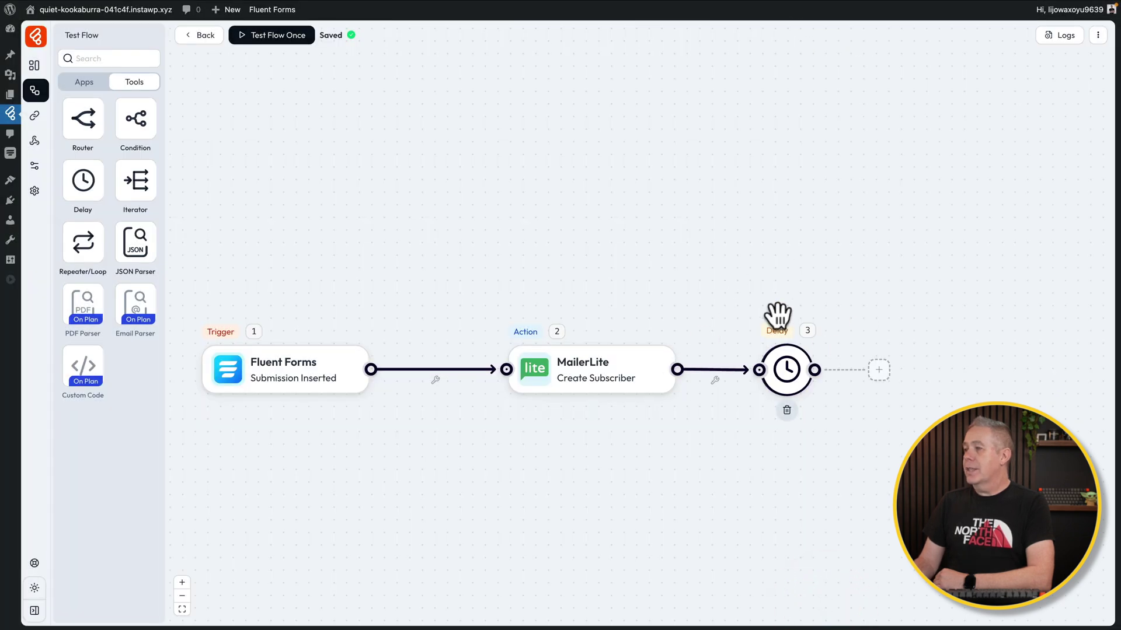
left_click_drag(366, 437, 411, 440)
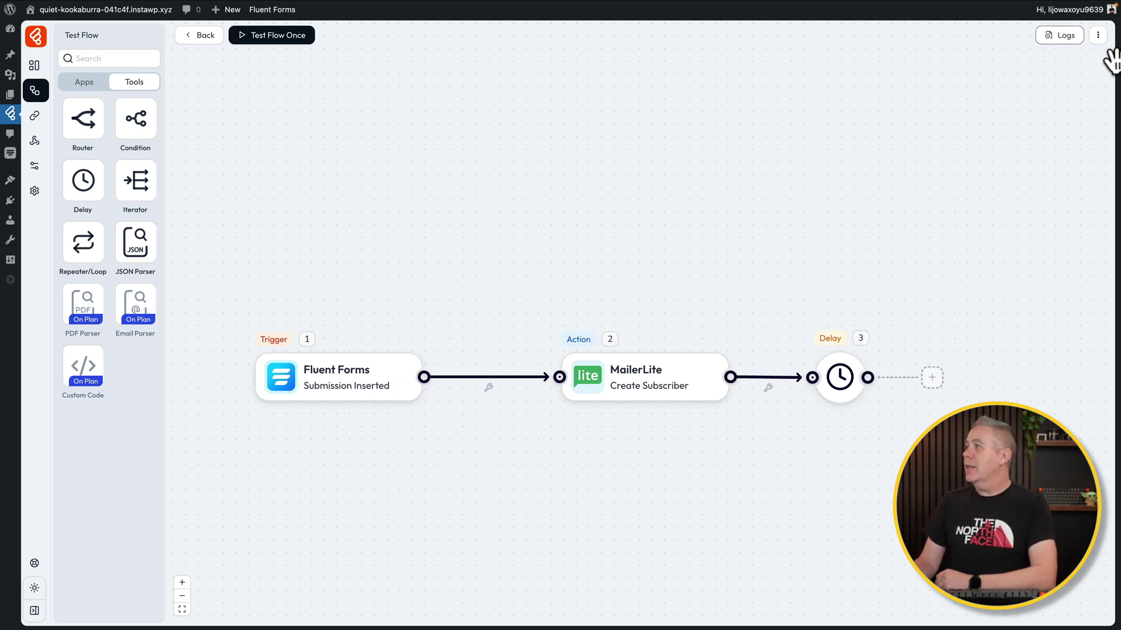
Keep 'Continue execution' for If Any Node Fail in Flow Settings, then return to Flows
left_click(1098, 35)
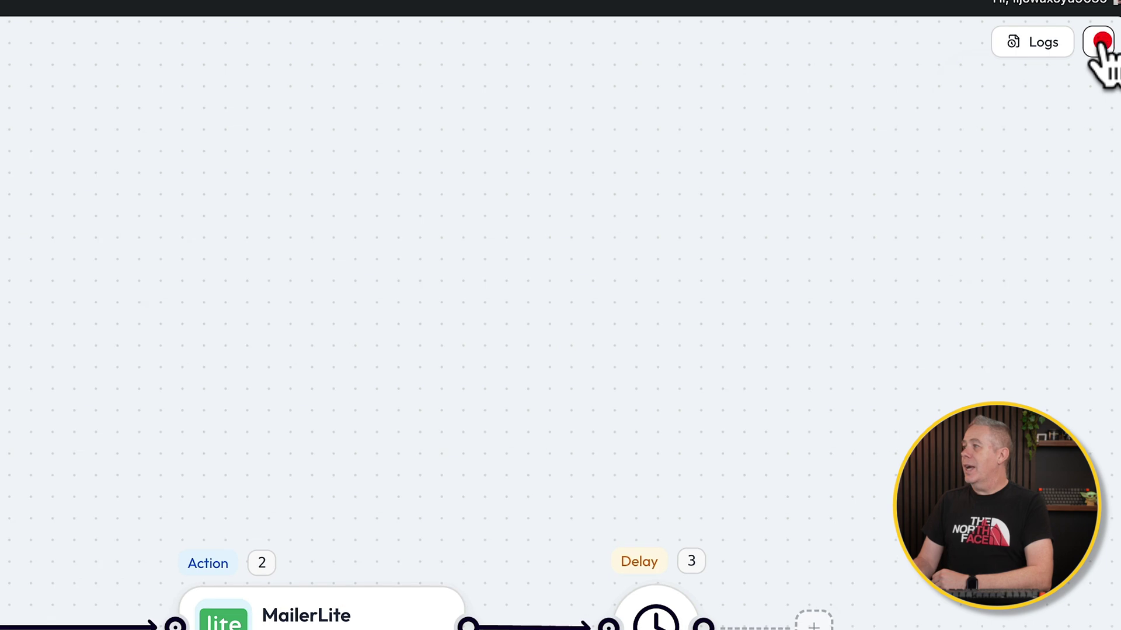
left_click(1066, 122)
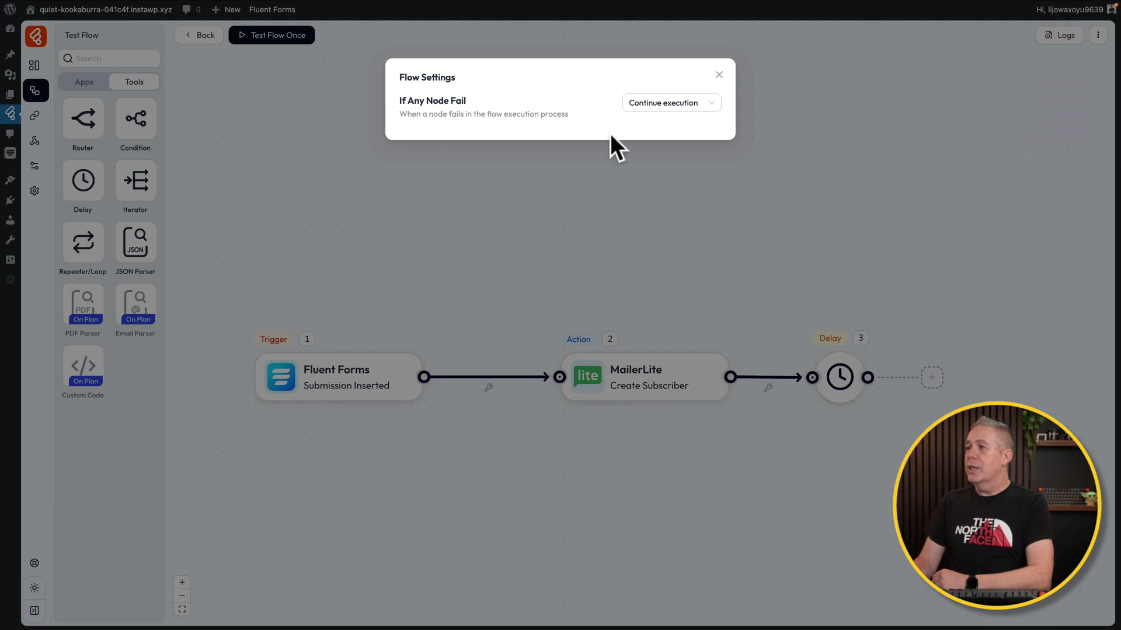
left_click(698, 111)
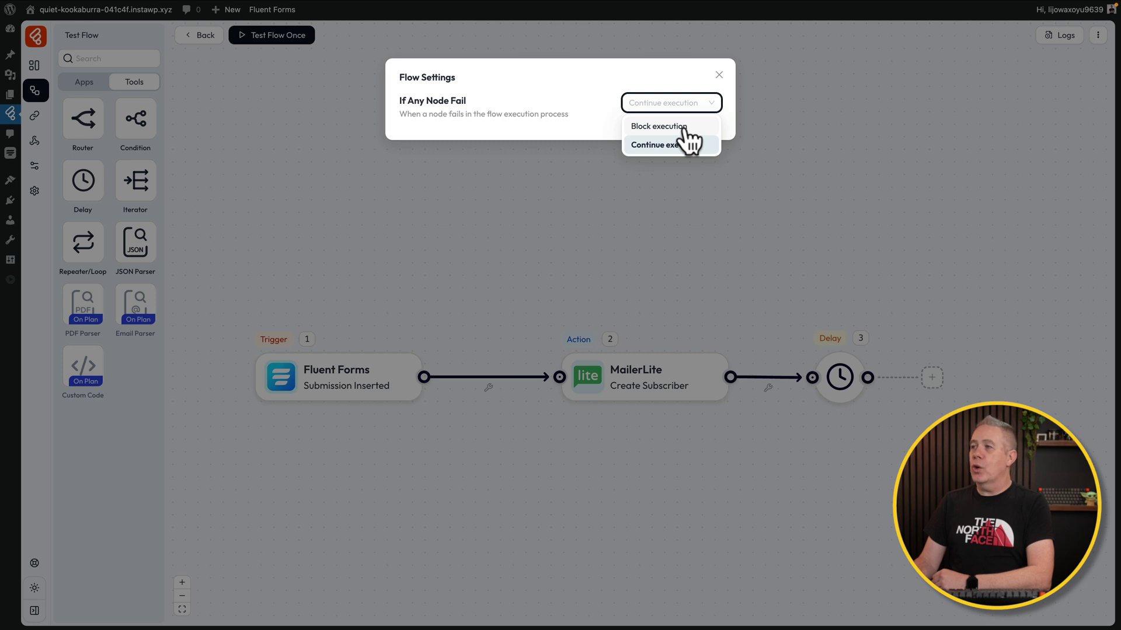
left_click(568, 103)
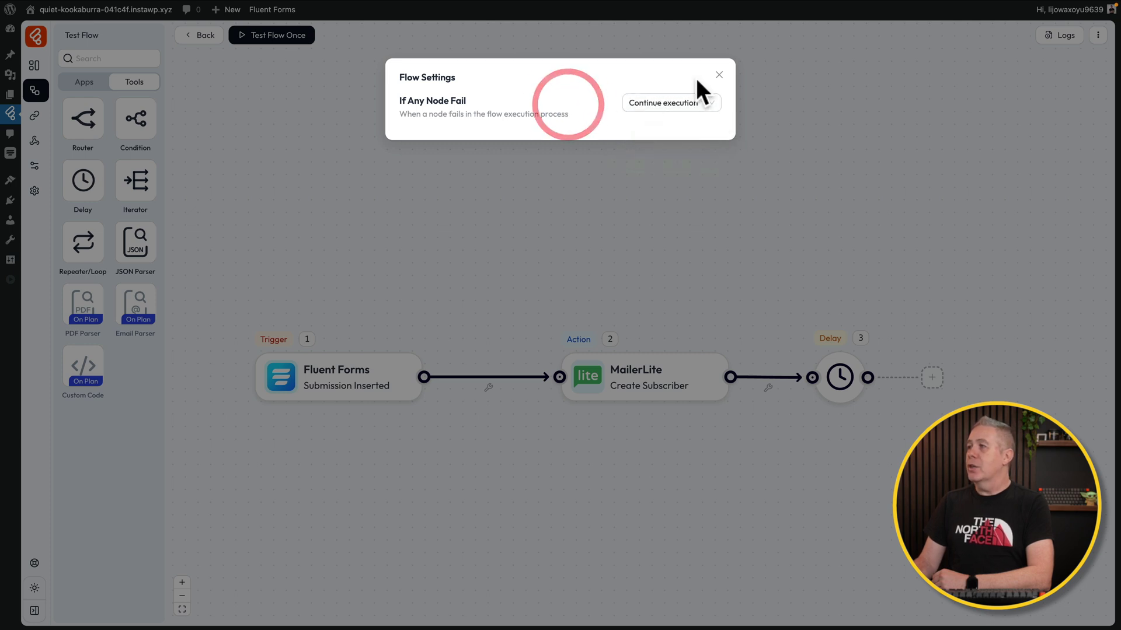
left_click(718, 74)
left_click(201, 35)
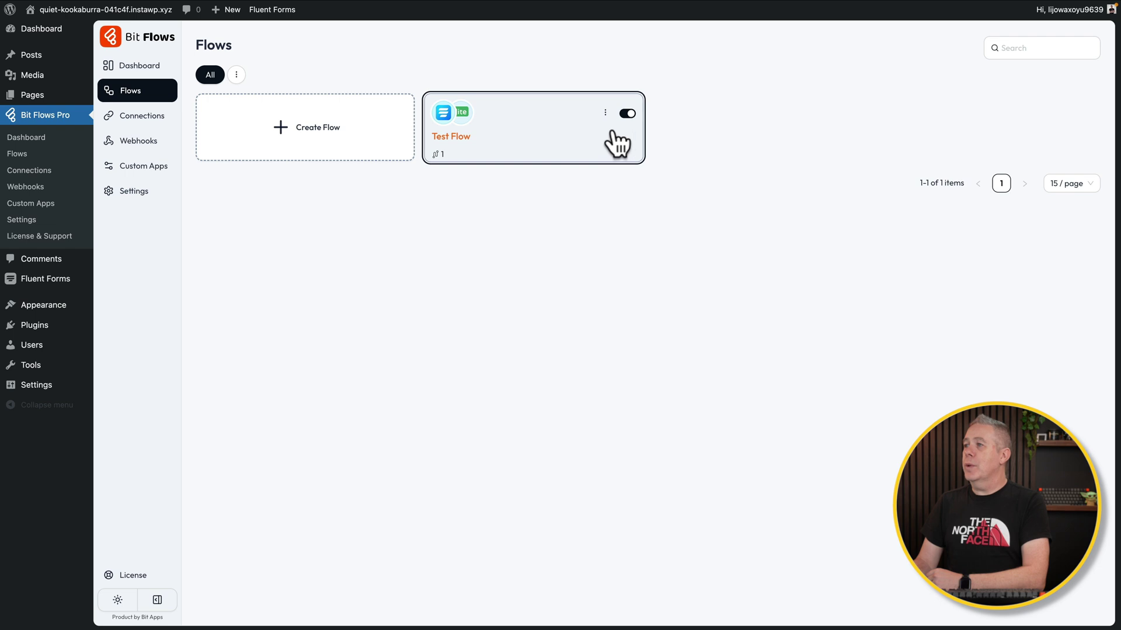
Toggle Test Flow off and back on, and look over its settings
left_click(627, 114)
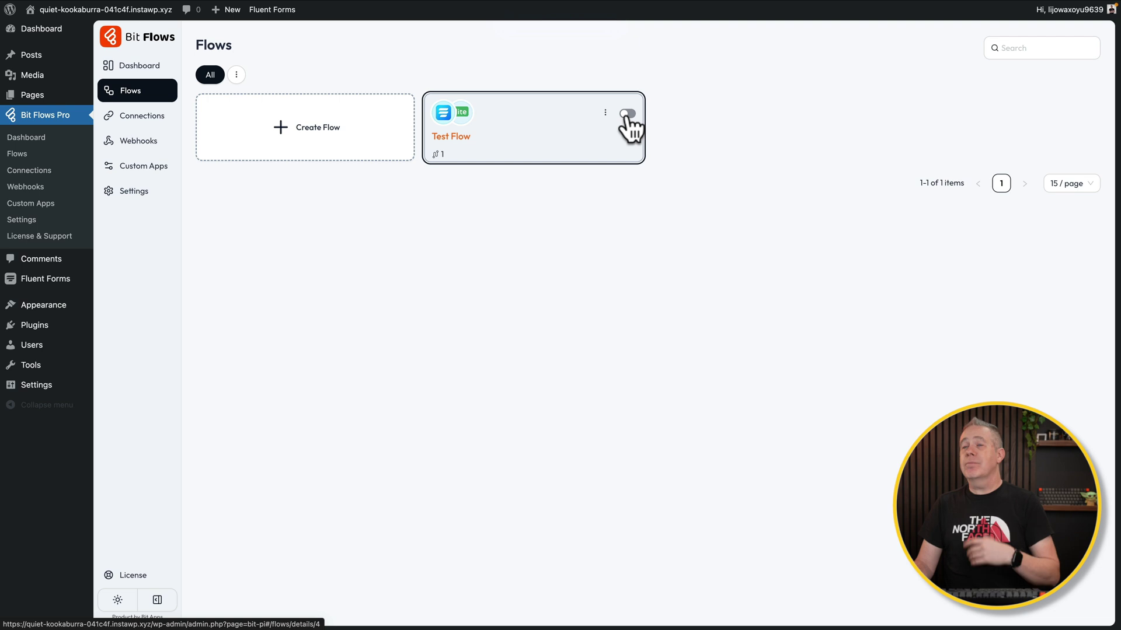
left_click(627, 114)
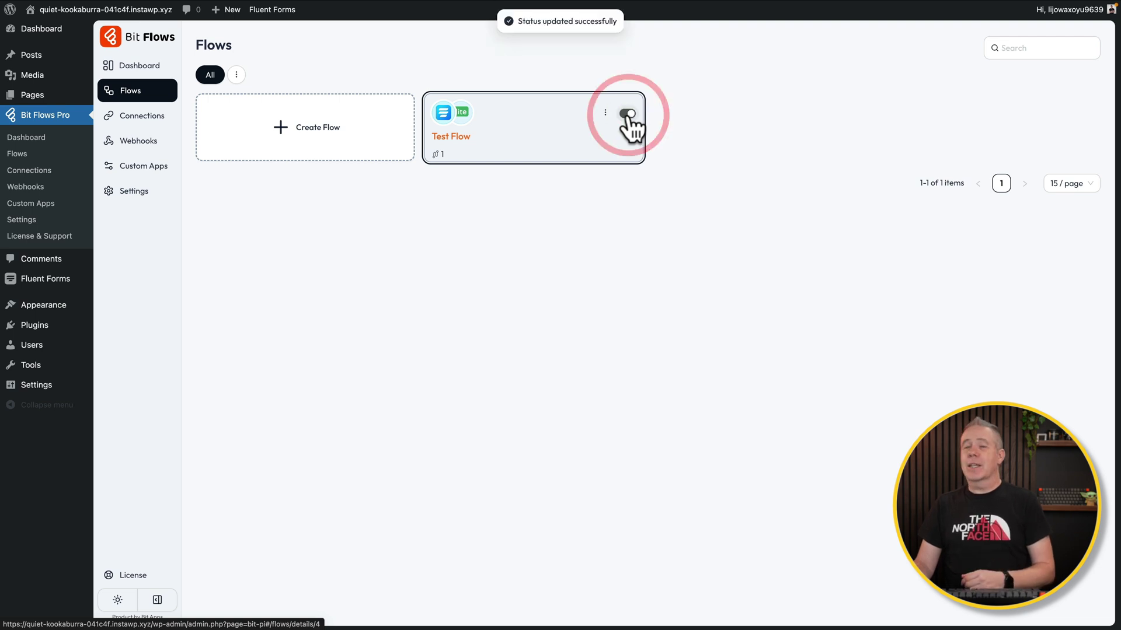
left_click(605, 113)
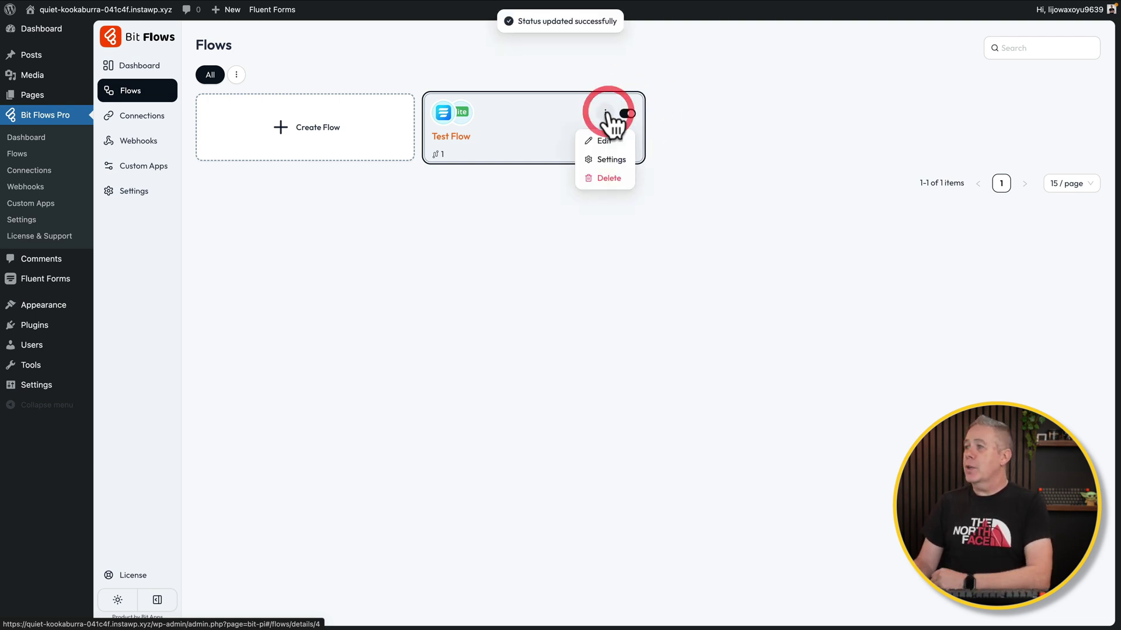
left_click(607, 160)
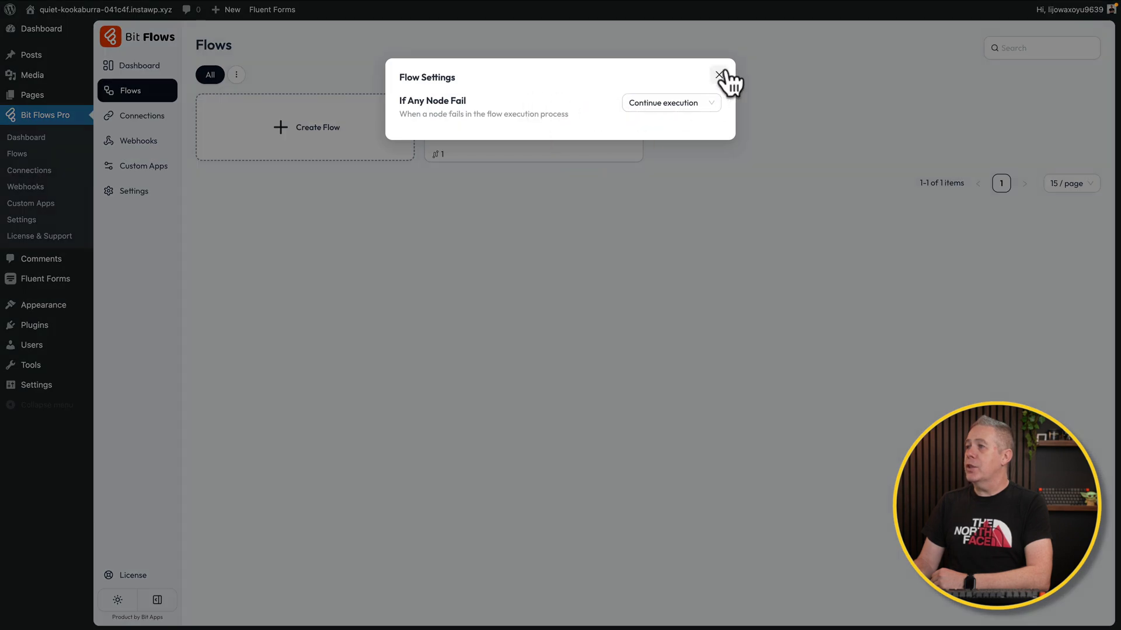
left_click(719, 75)
Bring up Test Flow's title and tags editor and view the available tags
left_click(608, 112)
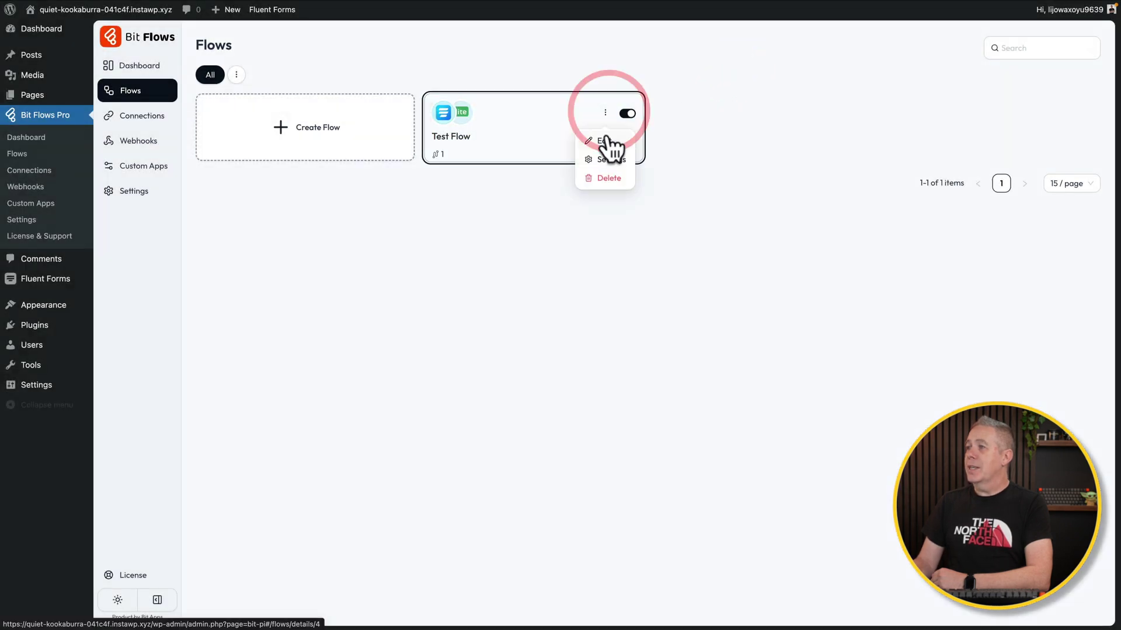
left_click(607, 139)
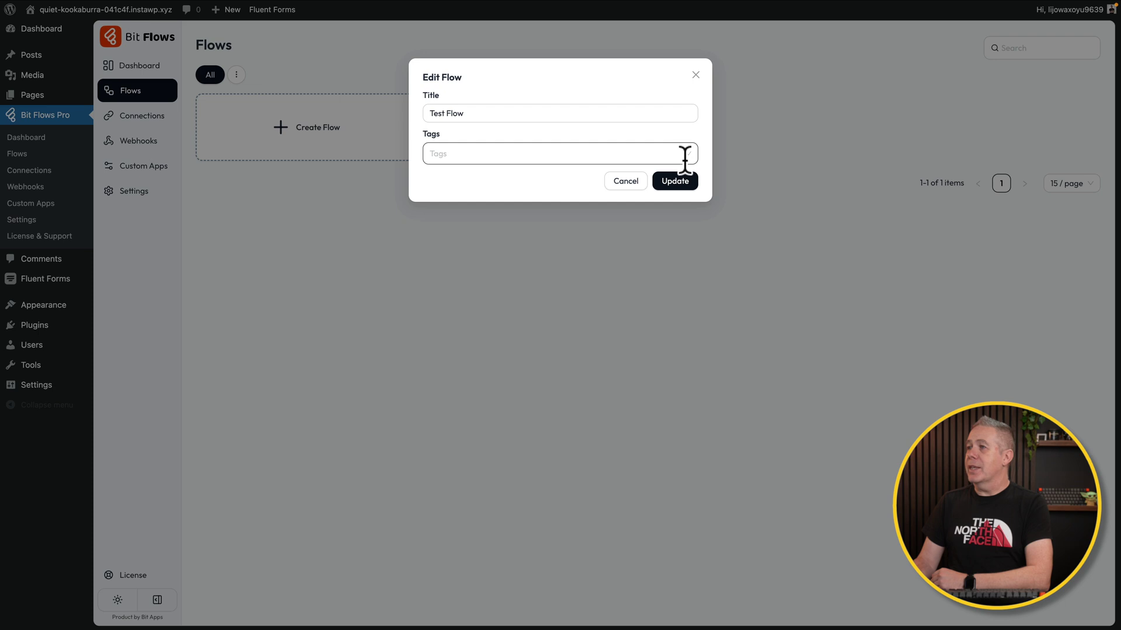
left_click(675, 155)
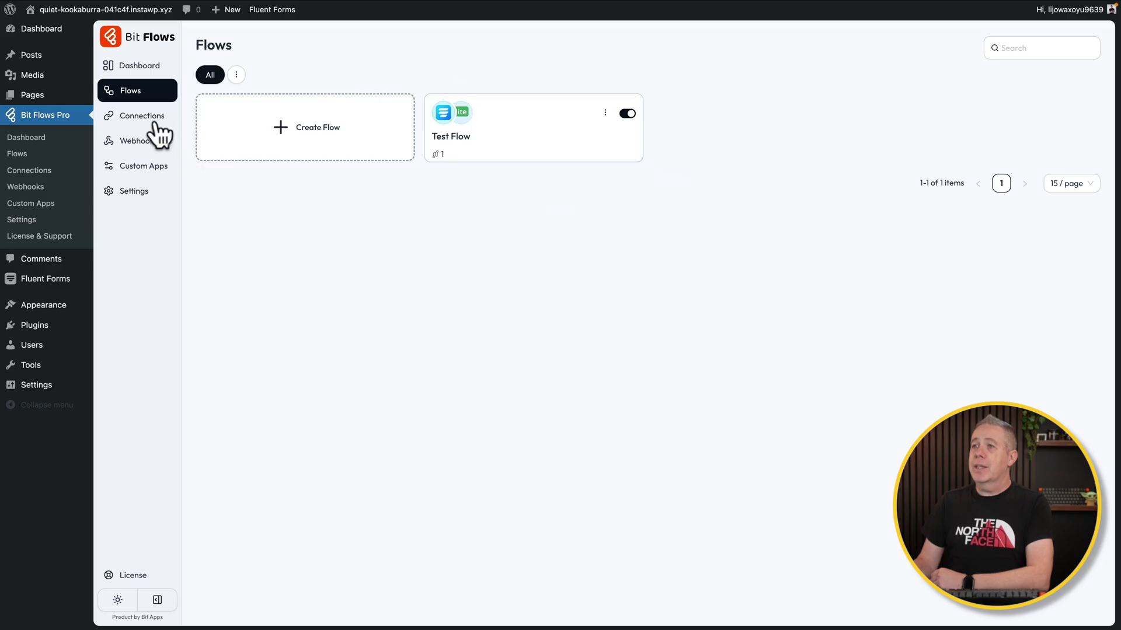
Browse the Connections, Webhooks and Custom Apps pages, ending on Settings
left_click(147, 119)
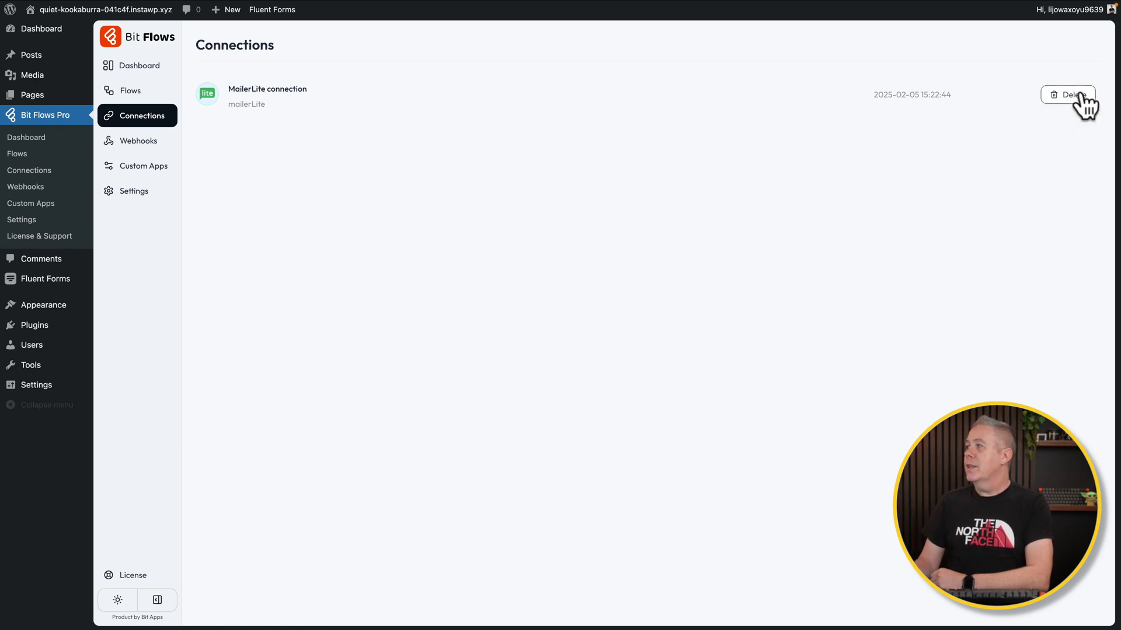
left_click(150, 141)
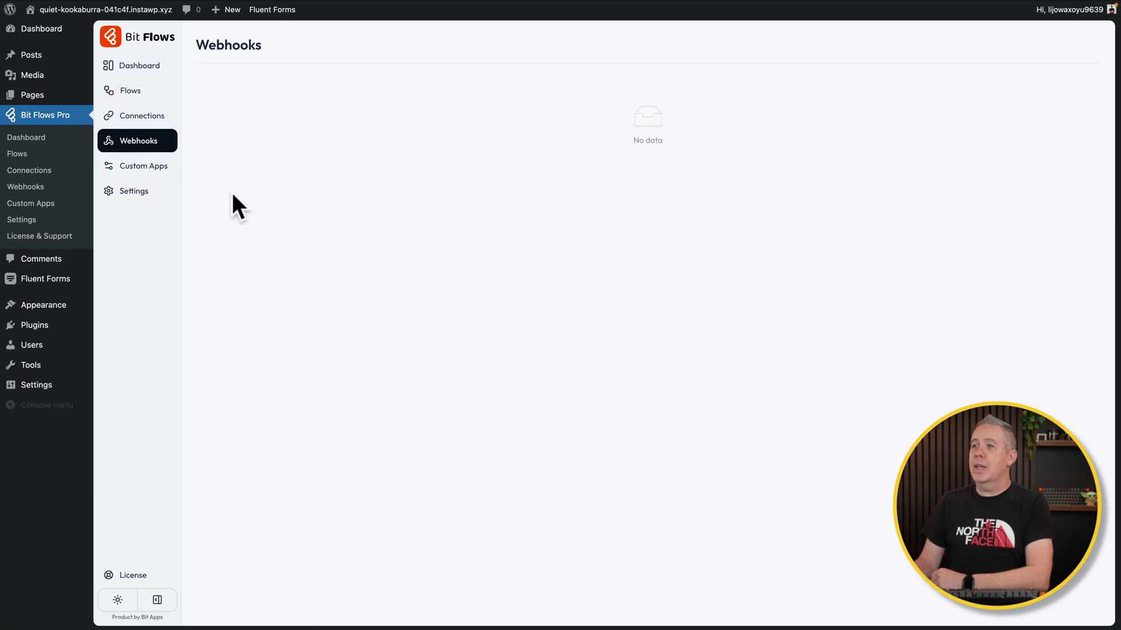
left_click(140, 168)
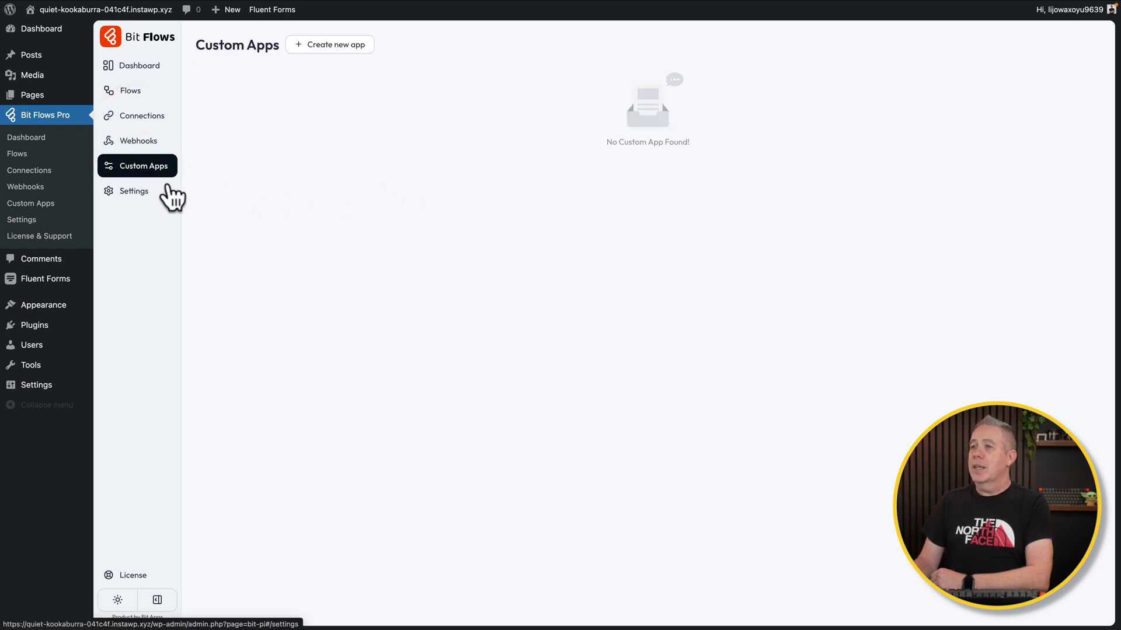
left_click(141, 192)
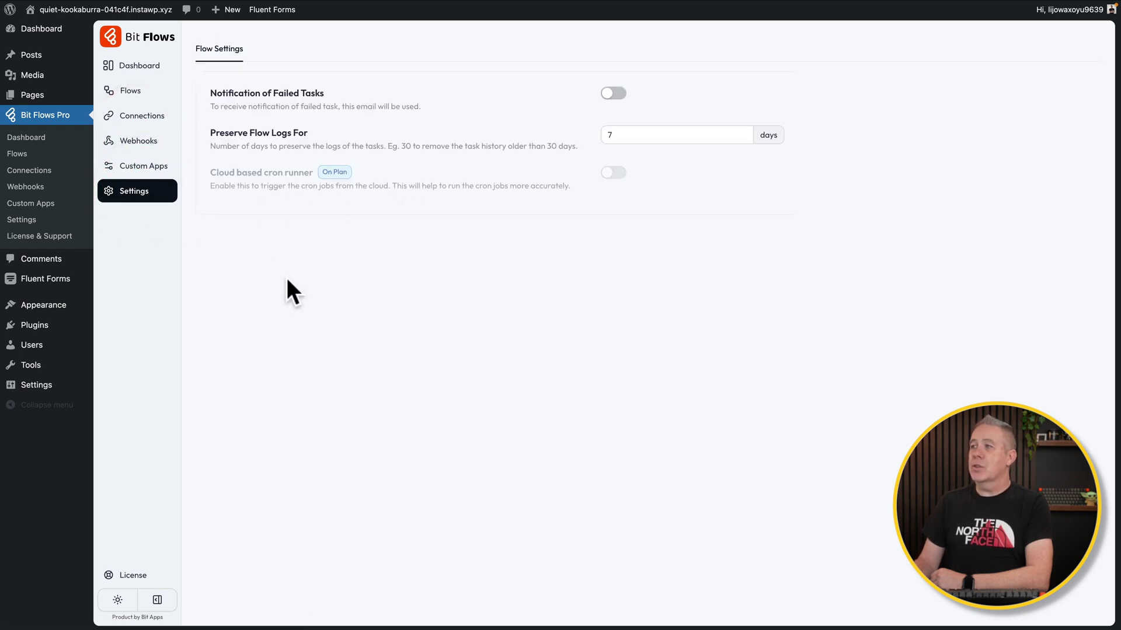